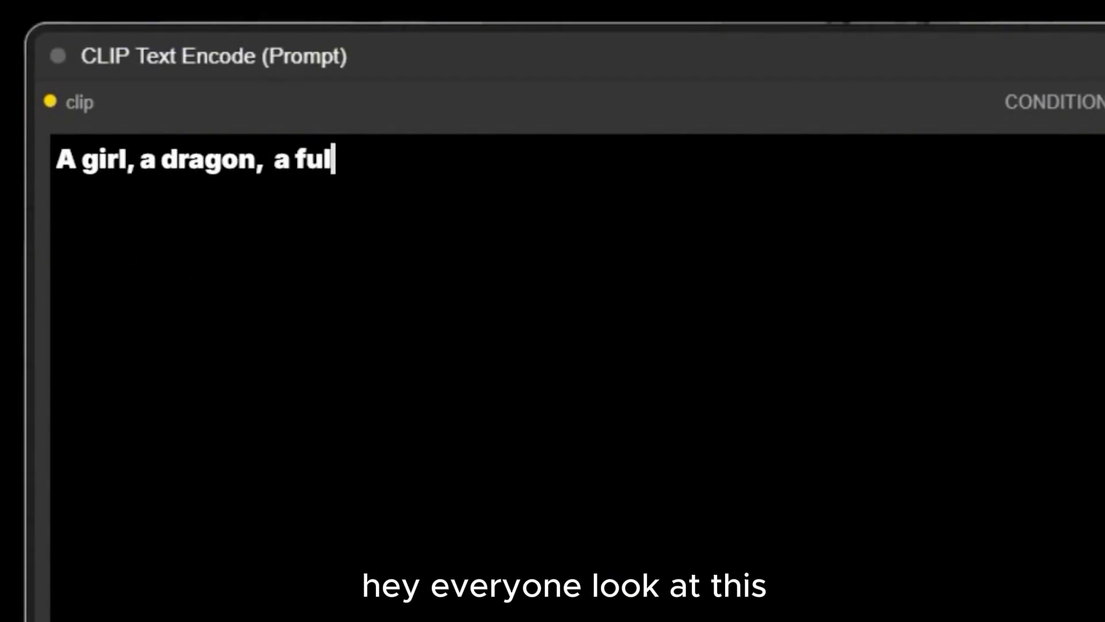
Type the prompt 'A girl, a dragon, a full story with real dialogue and smooth animation' into CLIP Text Encode.
type("story with real dialogue and smooth")
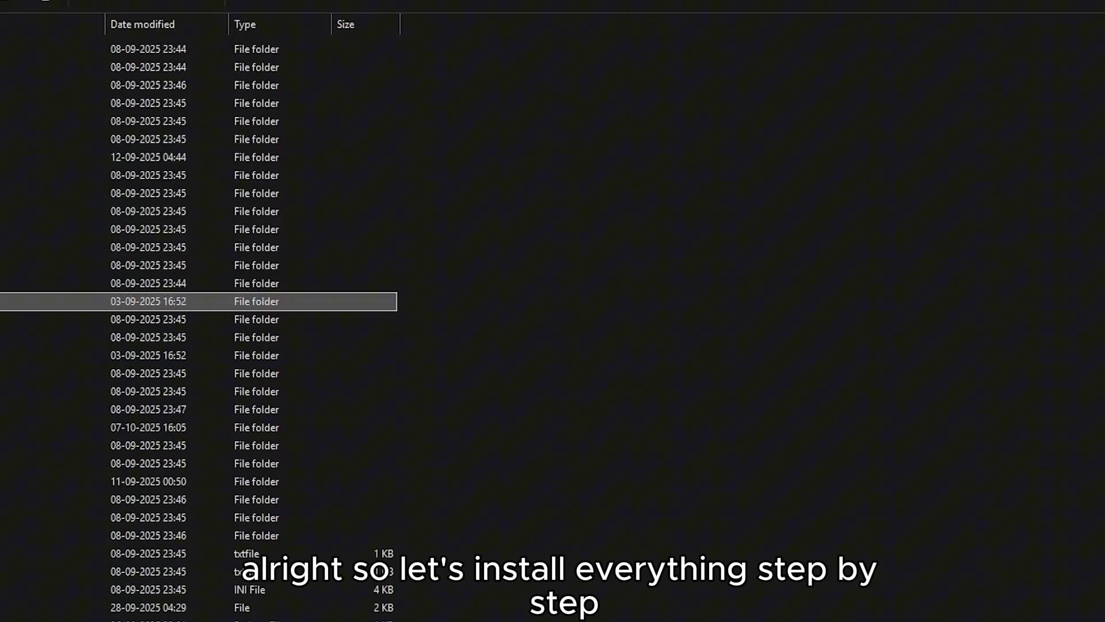
Open the custom_nodes folder inside the ComfyUI installation on Extreme SSD (H:).
left_click(453, 177)
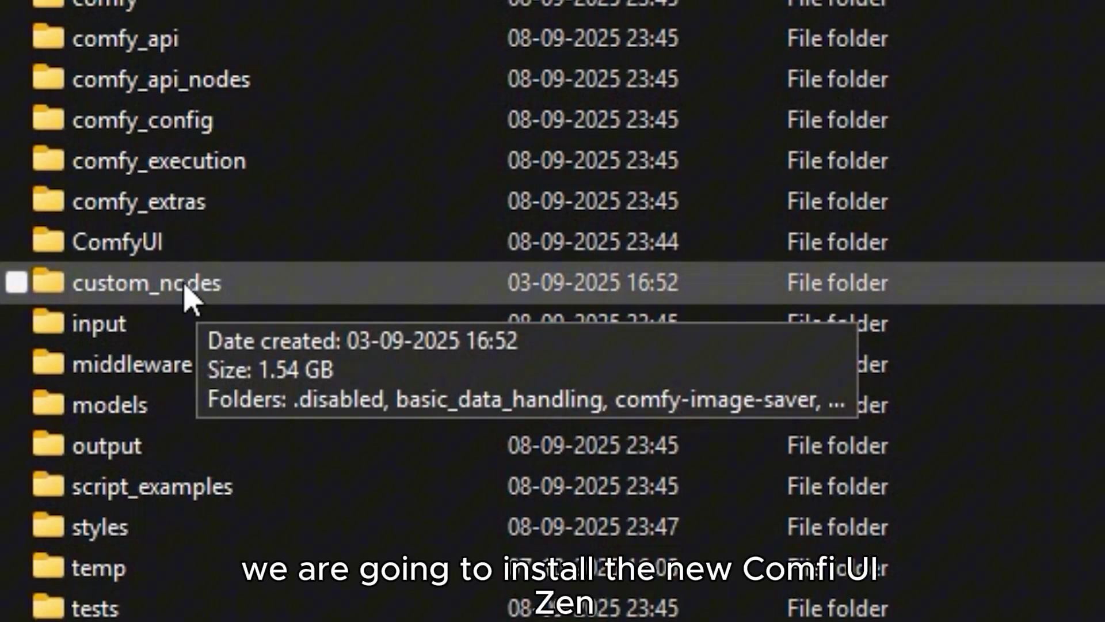
double_click(184, 288)
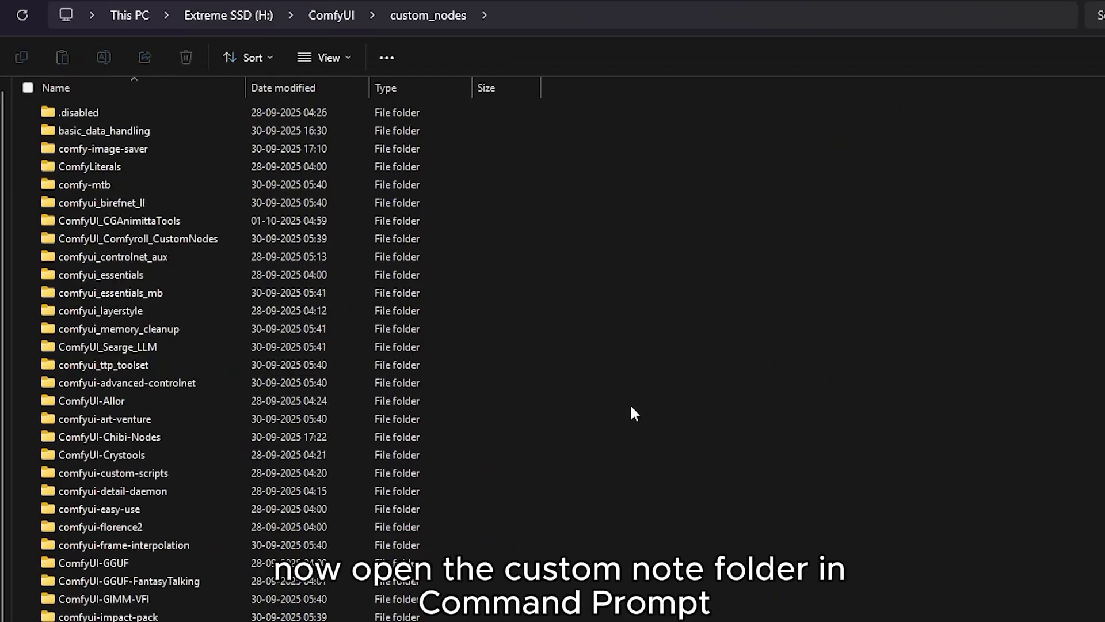
Open a Command Prompt in the custom_nodes folder using cmd in the address bar.
type("cmd")
key("Return")
left_click_drag(399, 151, 809, 226)
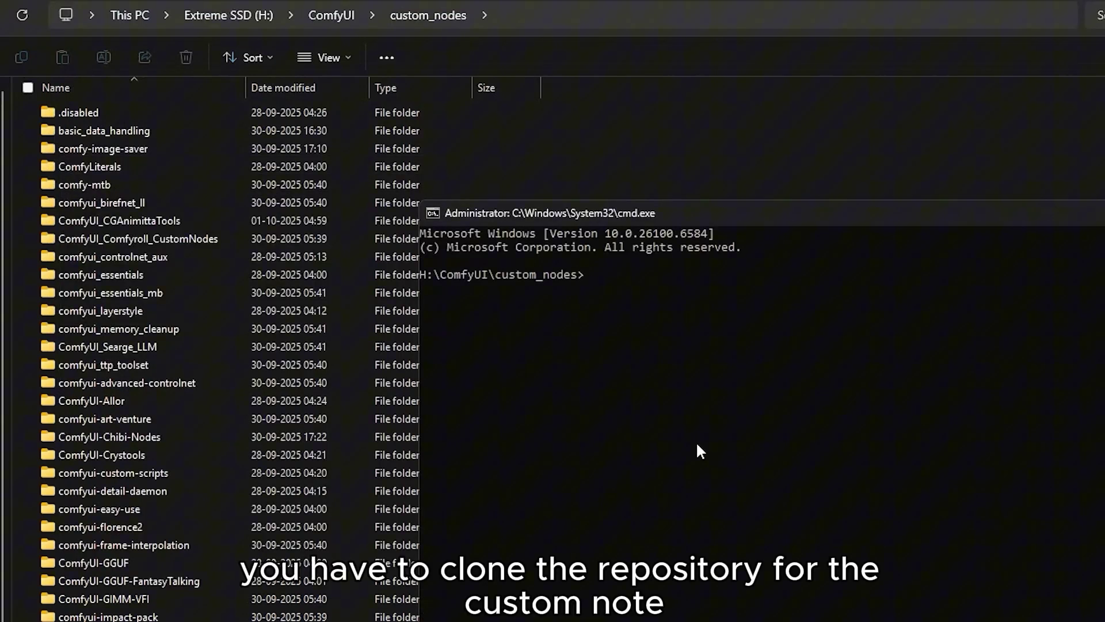
Run git clone with the Comfyui-zhenzhen repository's HTTPS URL copied from GitHub.
type("clone")
key("alt+Tab")
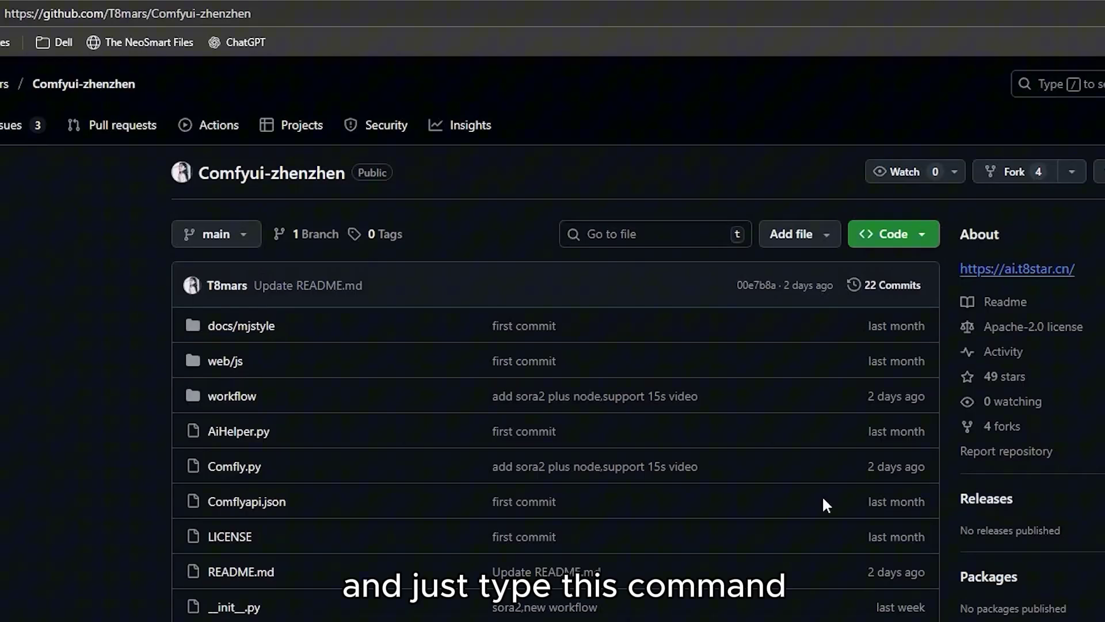
left_click(908, 232)
left_click(912, 385)
key("alt+Tab")
type("https://github.com/T8mars/Comfyui-zhenzhen.git")
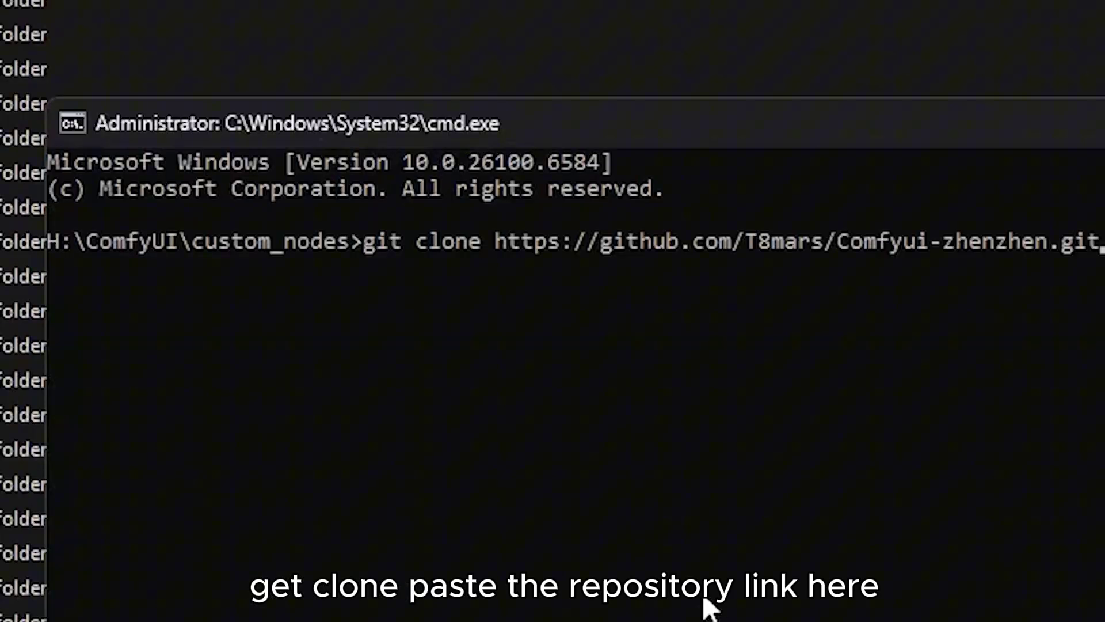
key("Return")
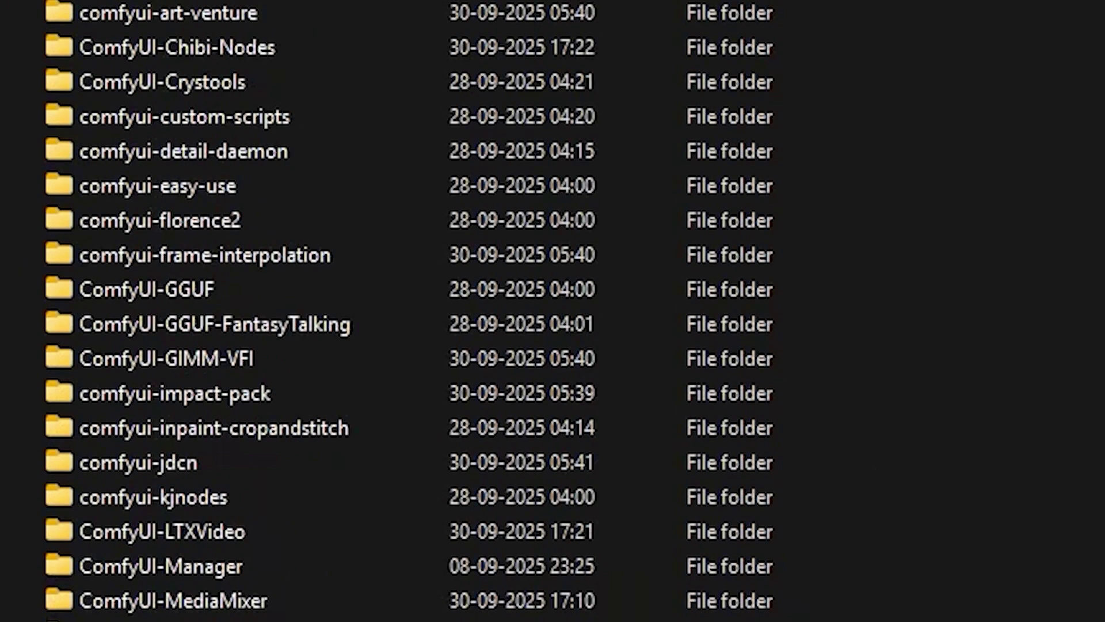
scroll(403, 311, "down", 5)
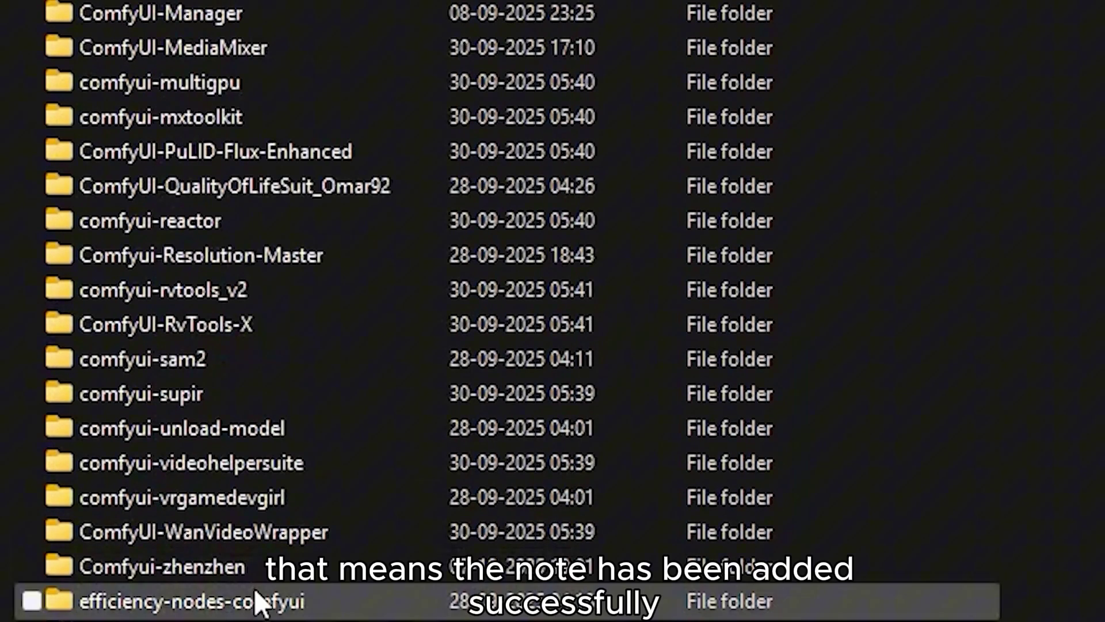
left_click(256, 573)
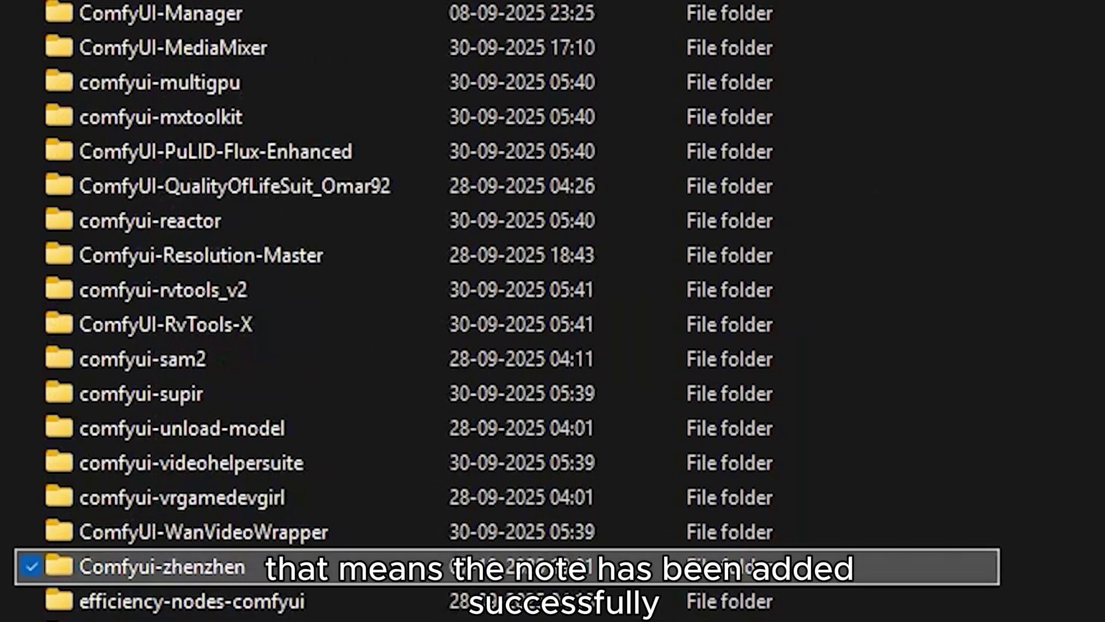
key("alt+Tab")
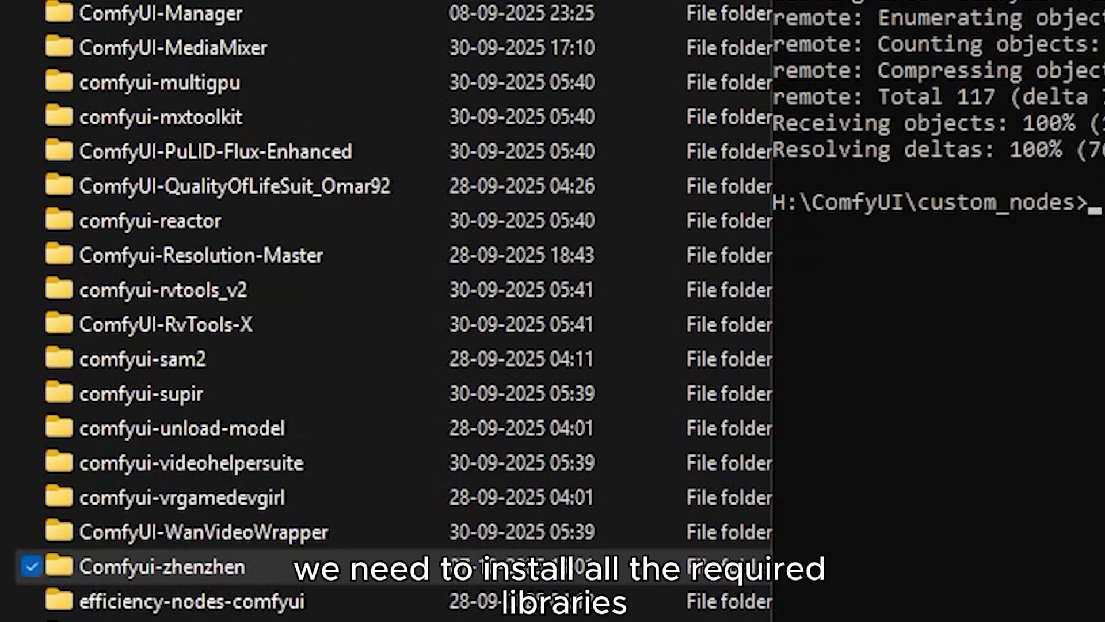
Change into the Comfyui-zhenzhen folder and enter pip install -r requirements.txt.
left_click_drag(1008, 8, 245, 7)
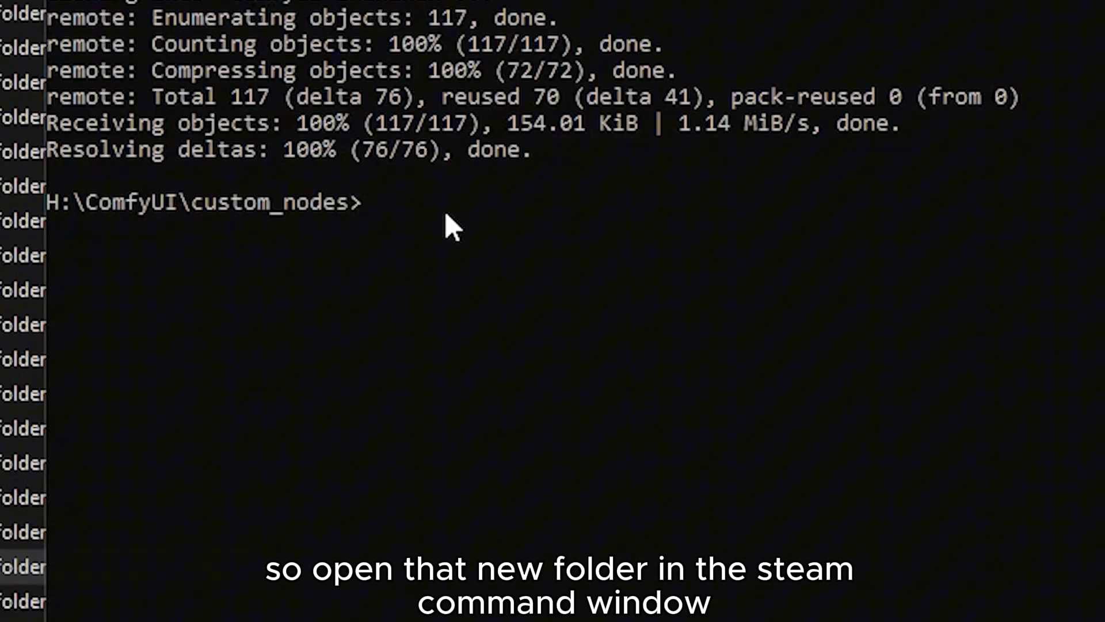
type("cd")
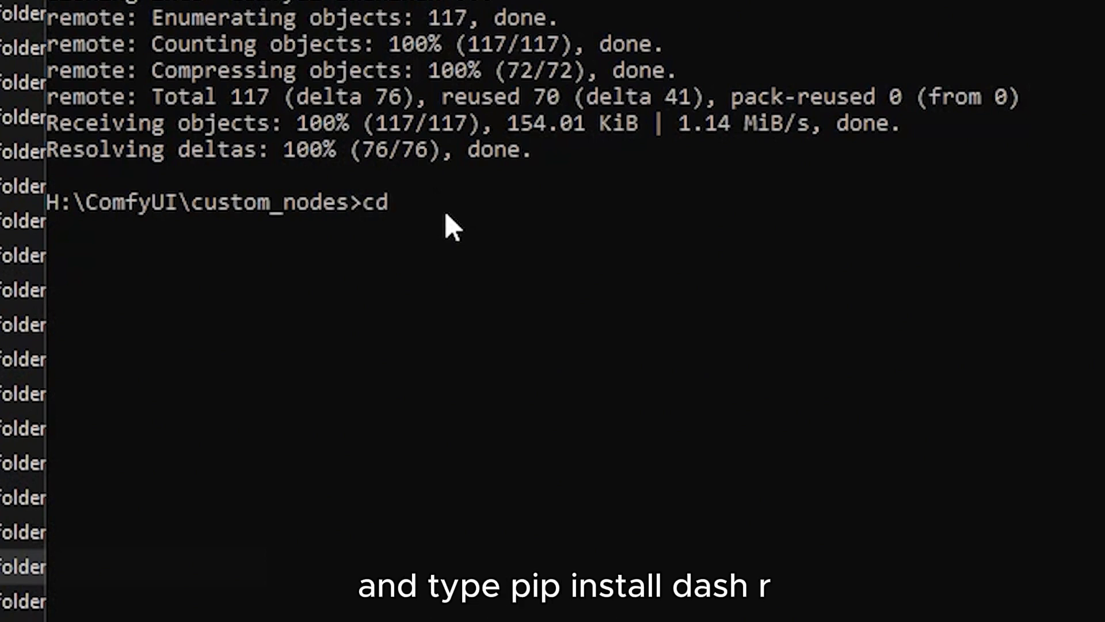
type("Comfyui-zhenzhen'")
key("BackSpace")
key("Return")
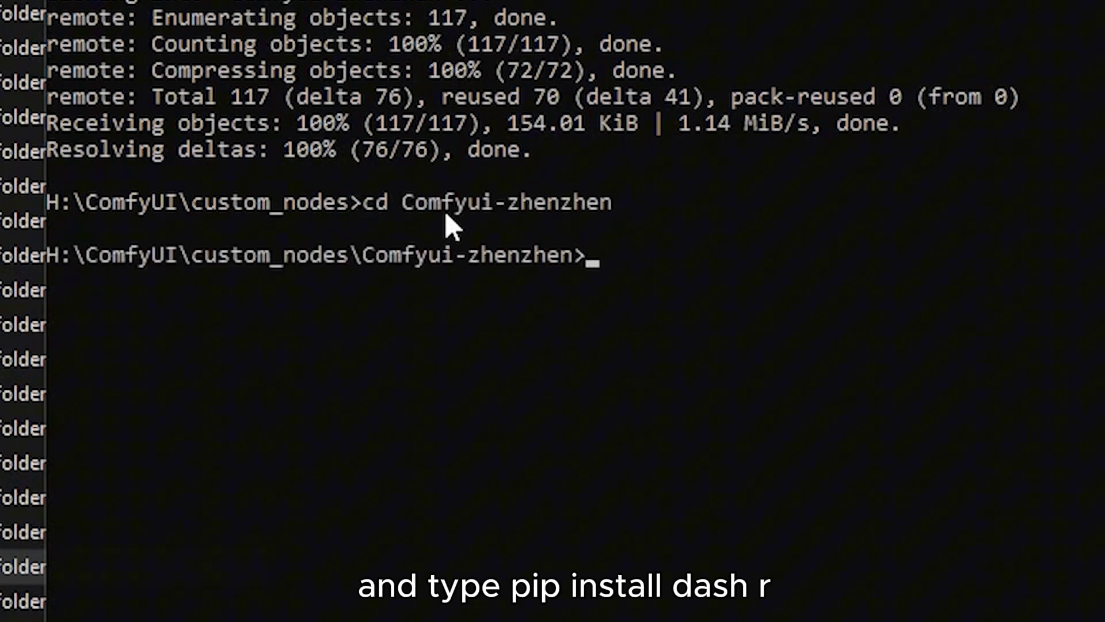
type("pip i")
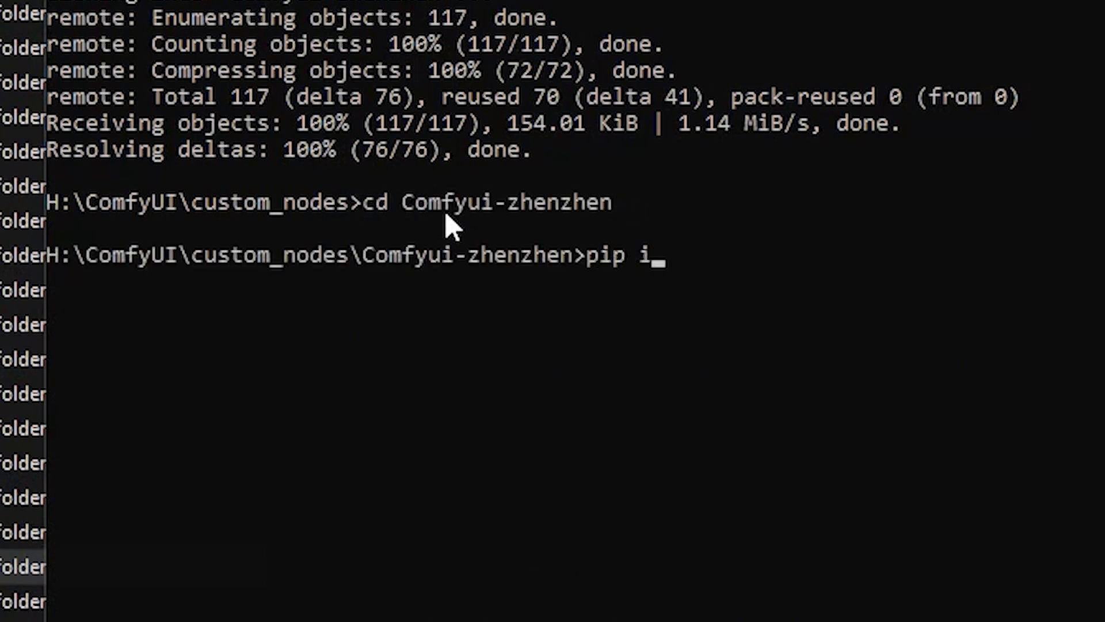
type("nstall -r re")
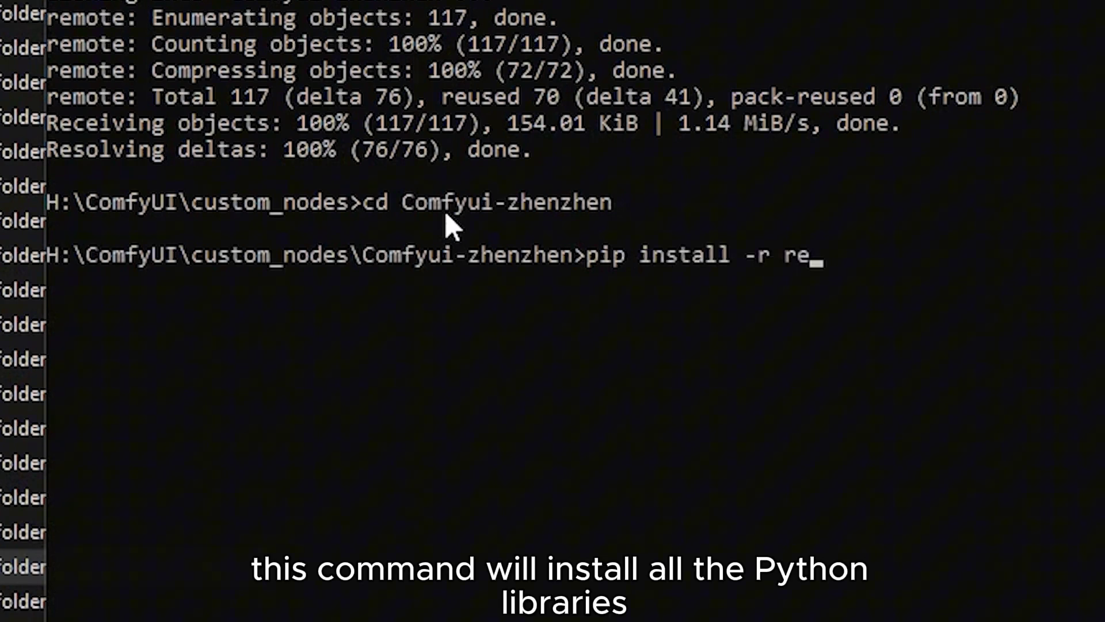
type("quirements")
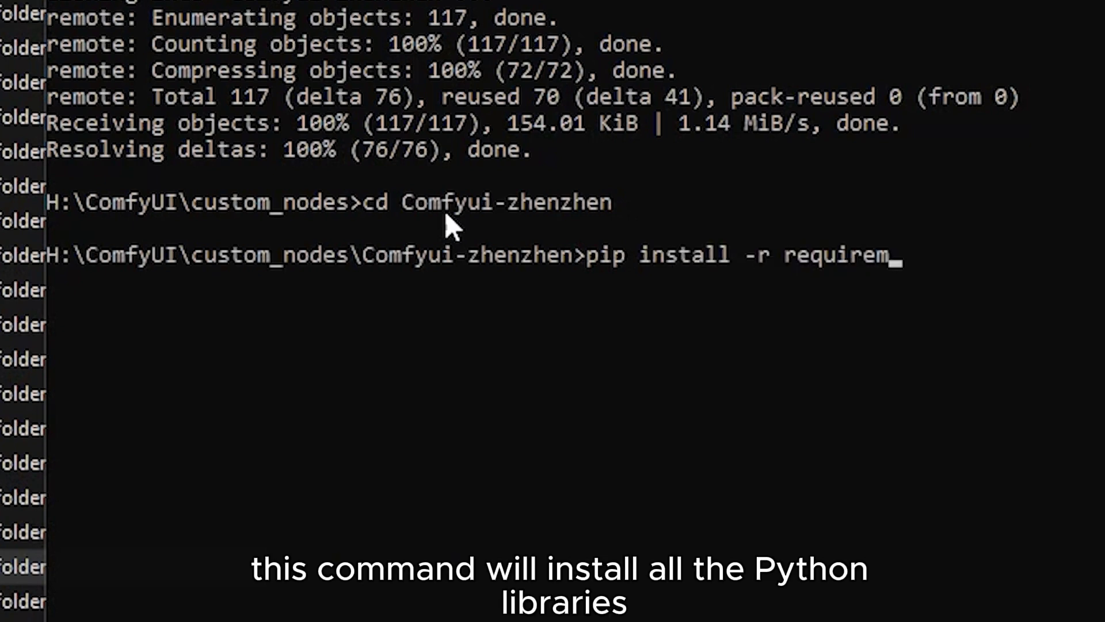
type(".txt")
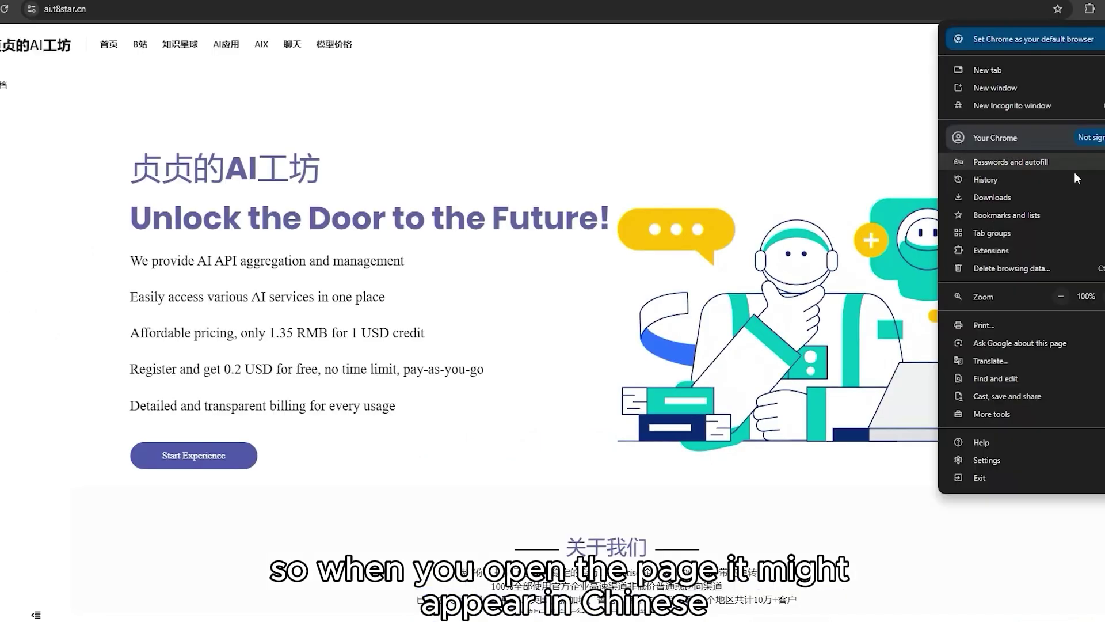
Translate Zhenzhen's AI Workshop into English and go to its account registration page.
left_click(1017, 364)
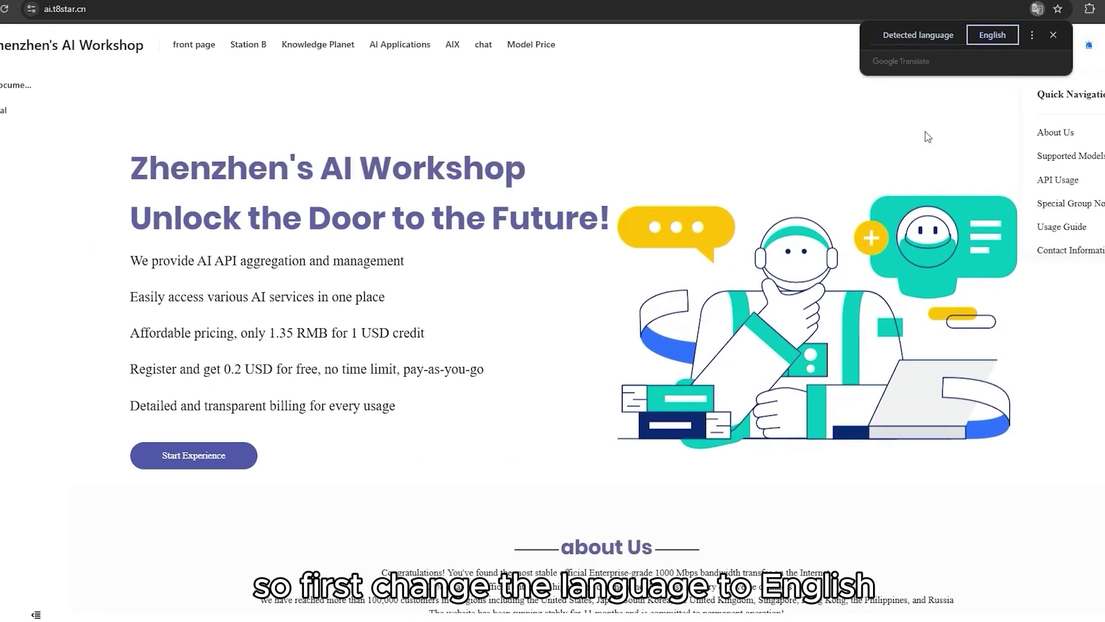
left_click(1089, 44)
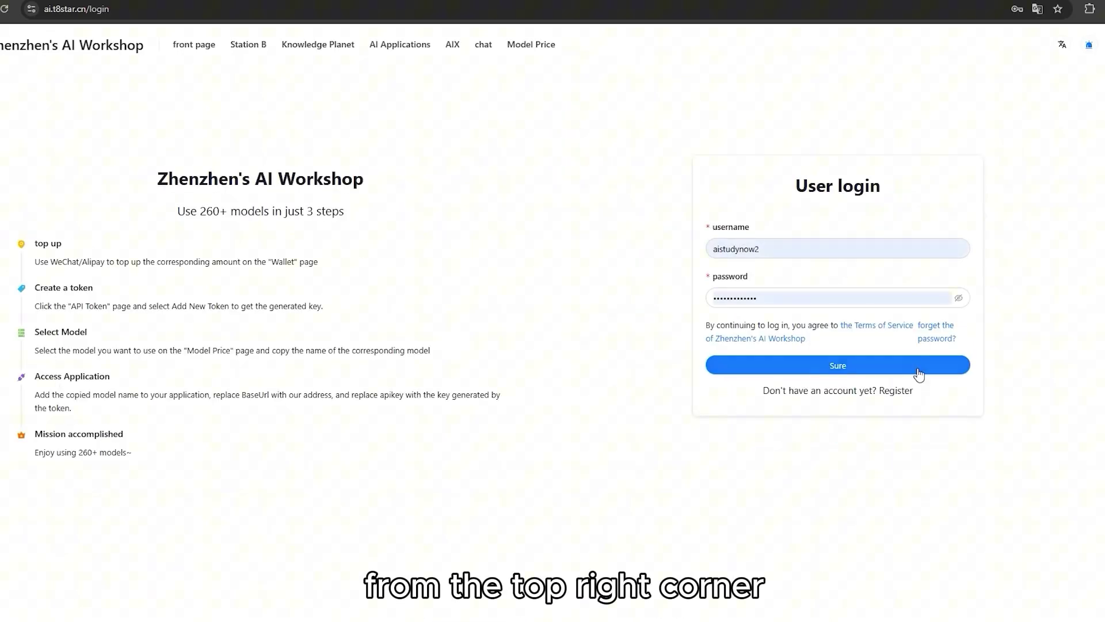
left_click(895, 390)
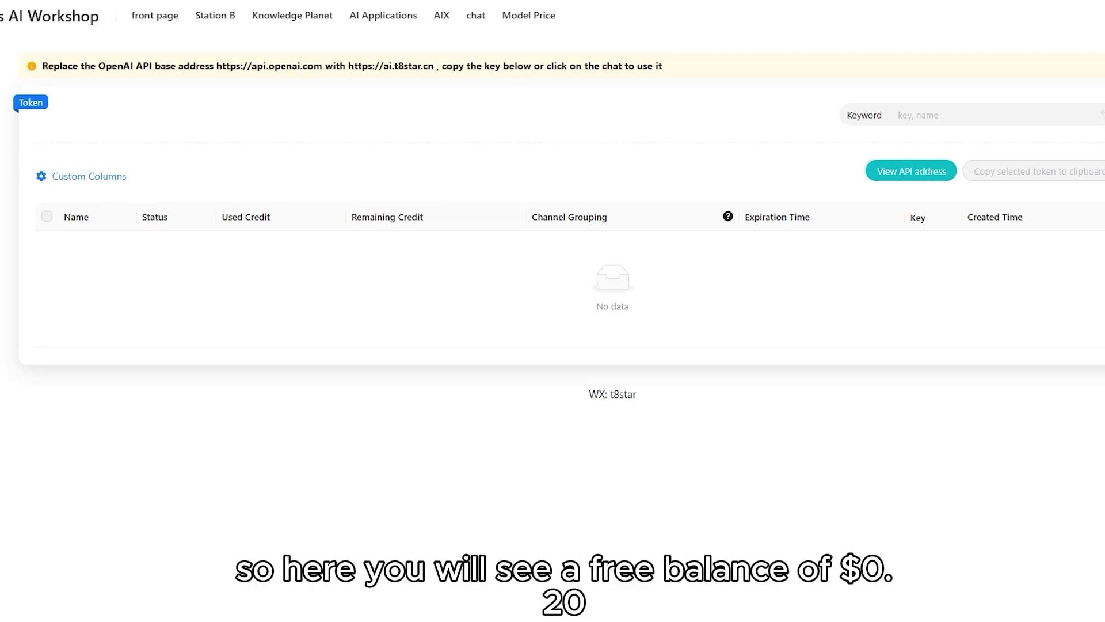
left_click(46, 152)
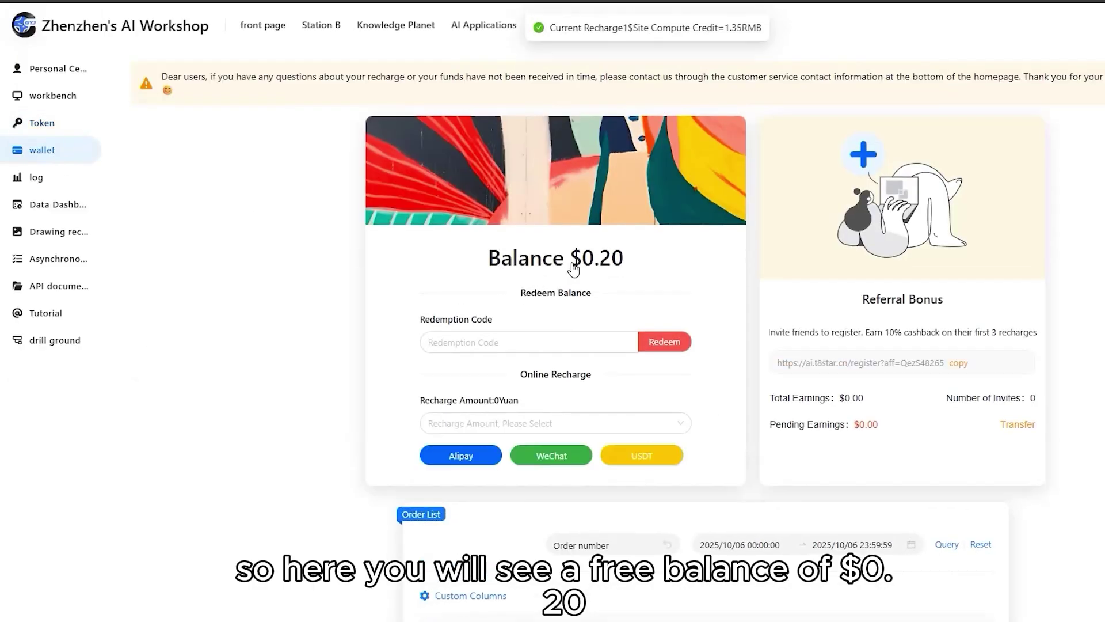
left_click_drag(573, 261, 612, 270)
left_click(611, 275)
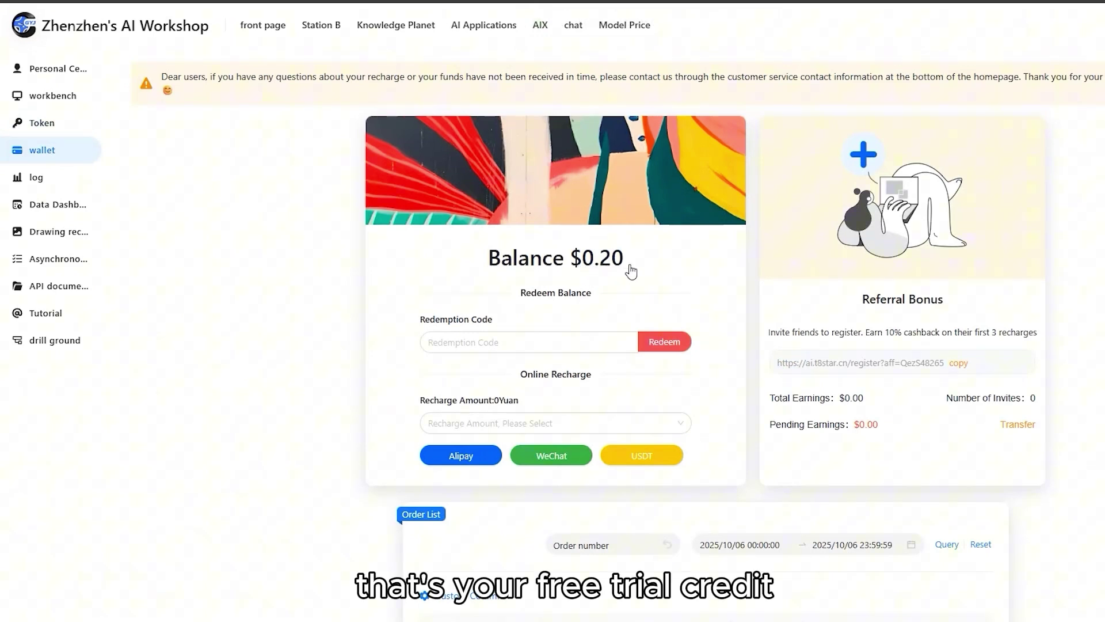
left_click_drag(646, 271, 569, 265)
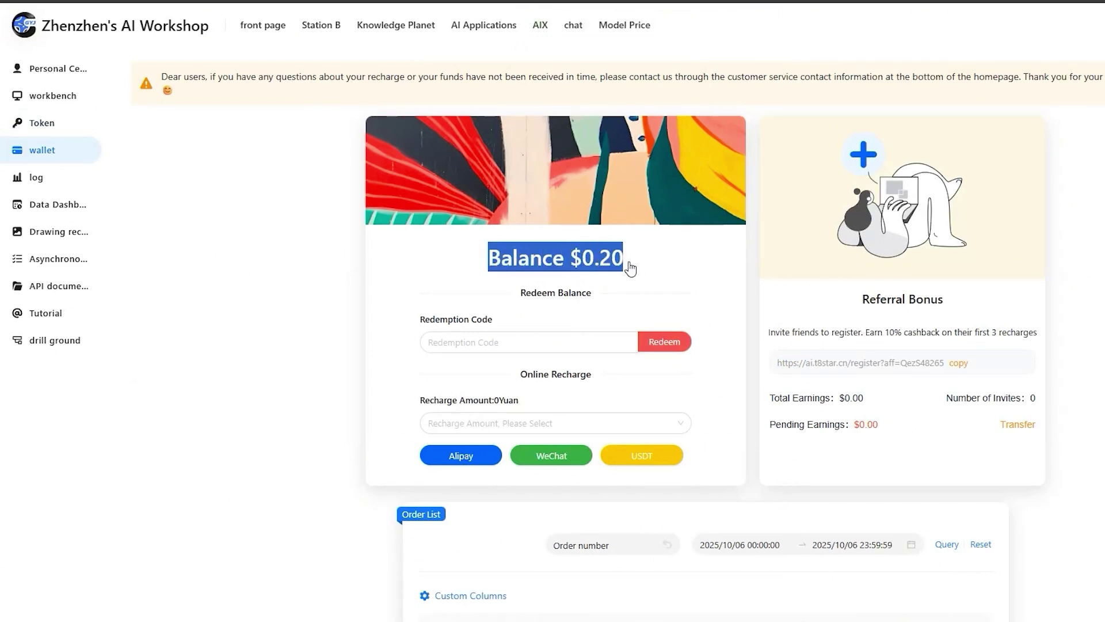
left_click_drag(476, 262, 630, 268)
left_click(586, 311)
scroll(586, 311, "down", 1)
scroll(586, 312, "up", 1)
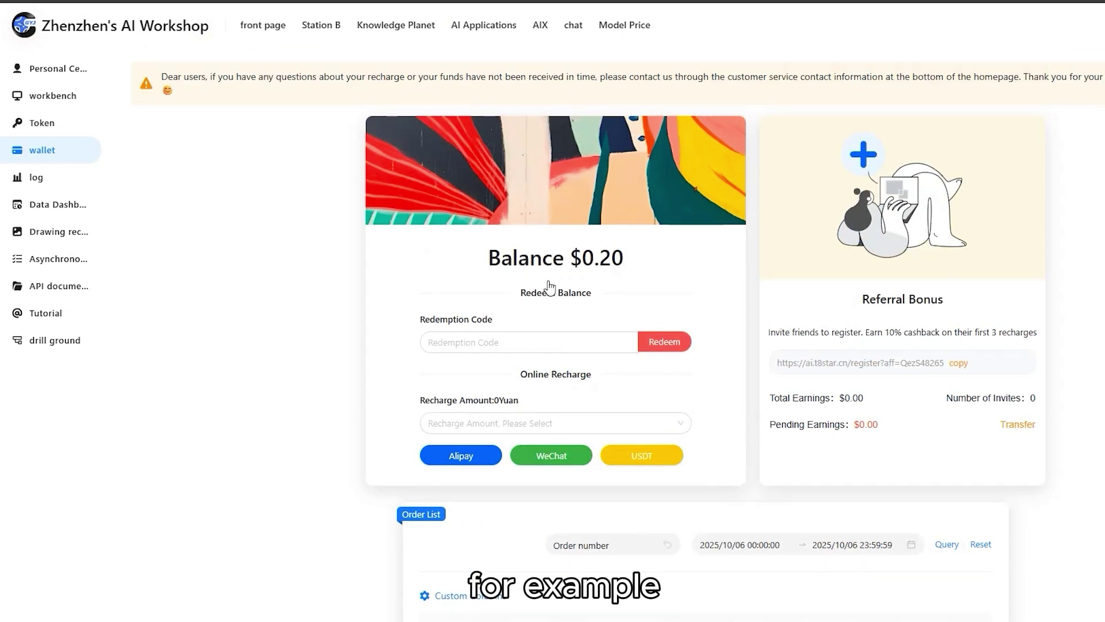
left_click_drag(481, 266, 622, 271)
left_click(616, 276)
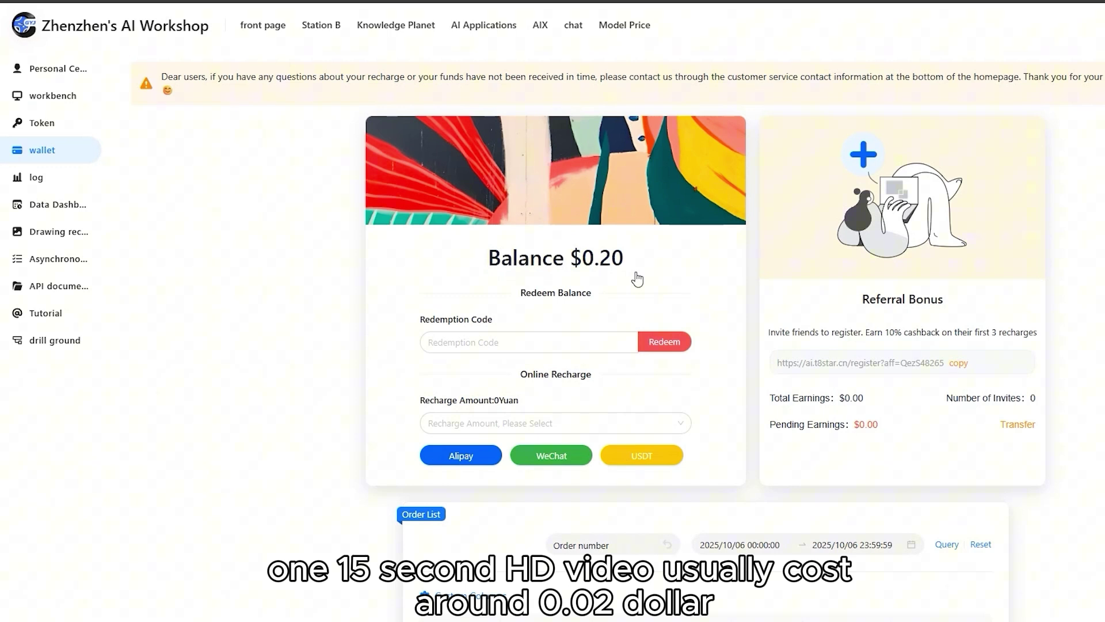
left_click_drag(628, 268, 474, 271)
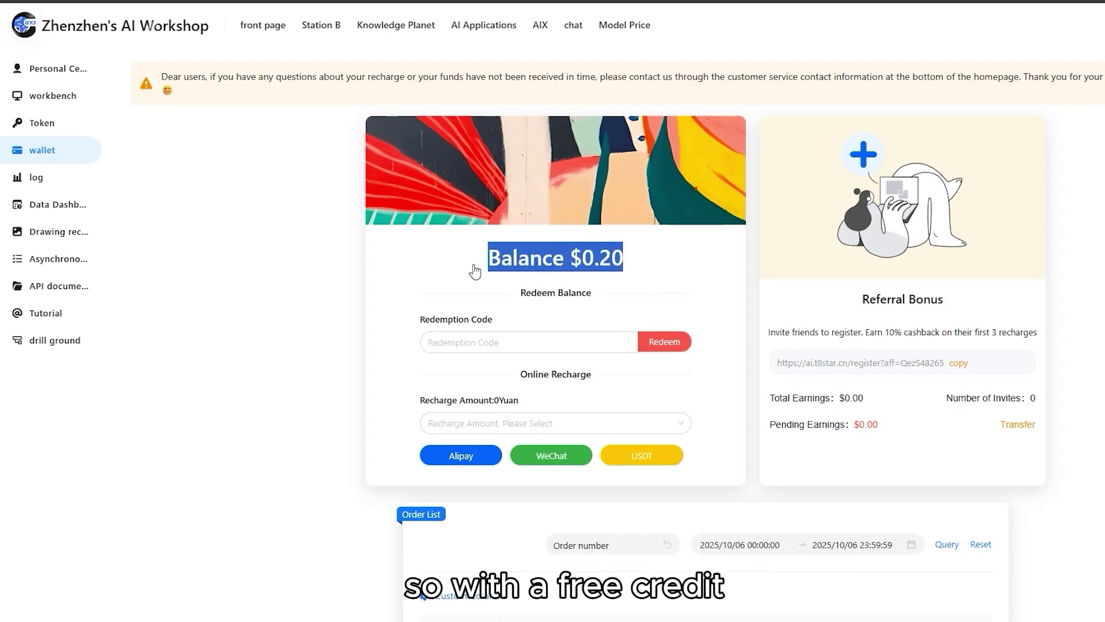
left_click(514, 280)
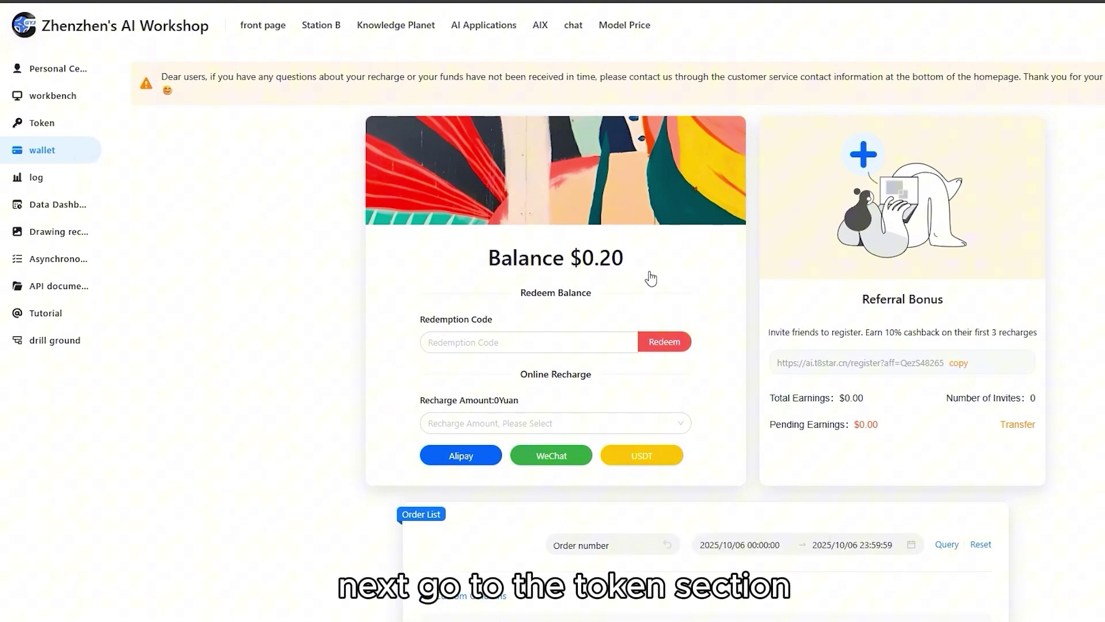
Create an API token named comfyui_sora with default never-expiring, unlimited-quota settings.
left_click(49, 130)
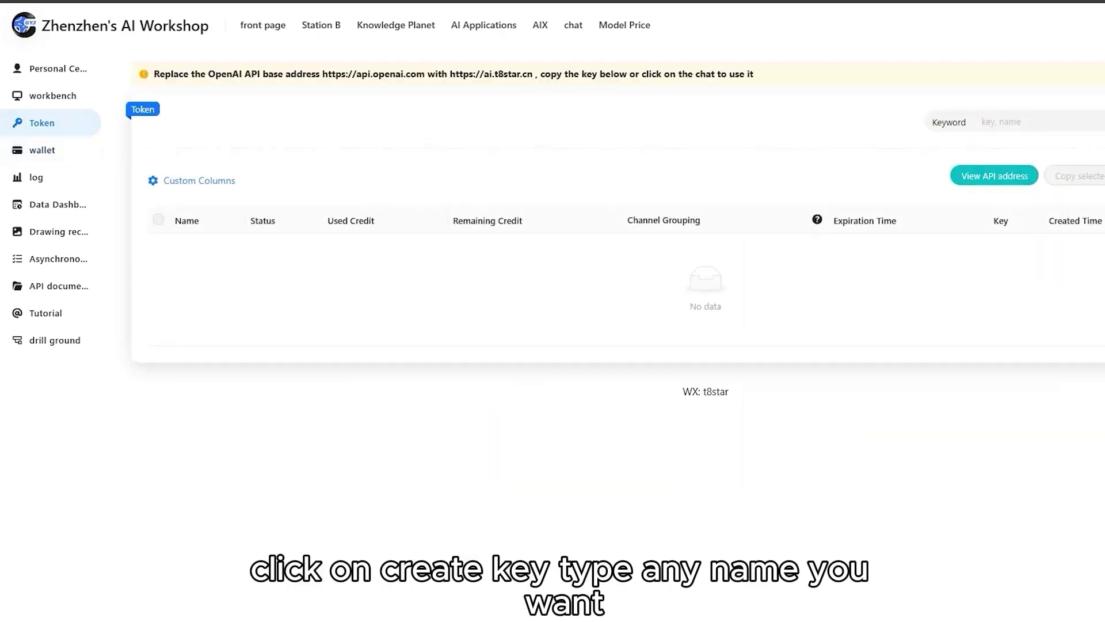
left_click(1099, 176)
left_click(920, 96)
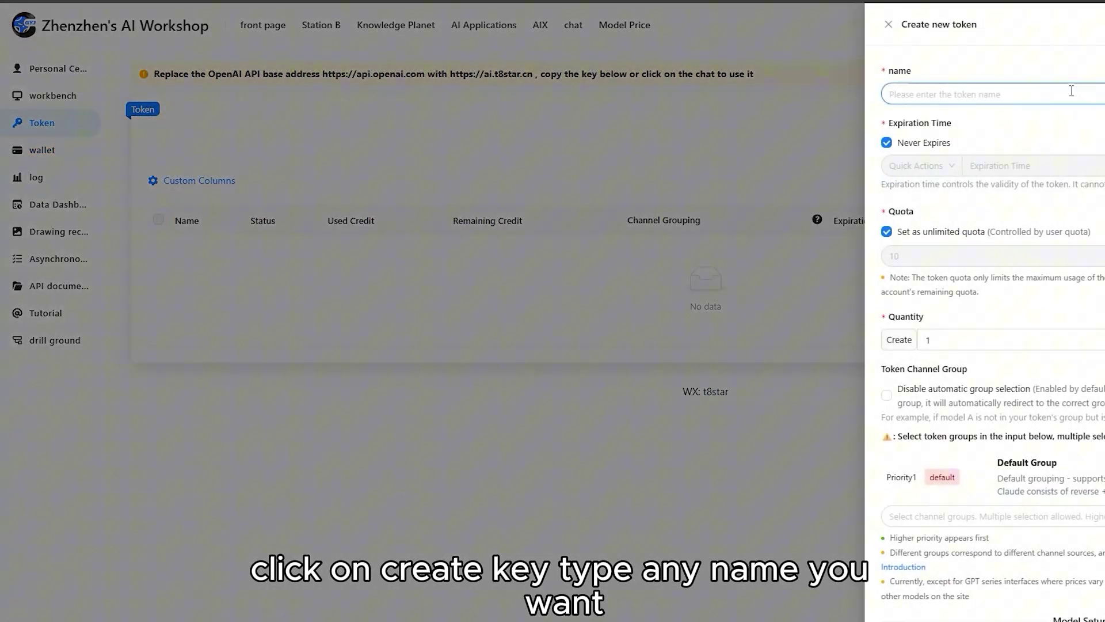
type("comfyui")
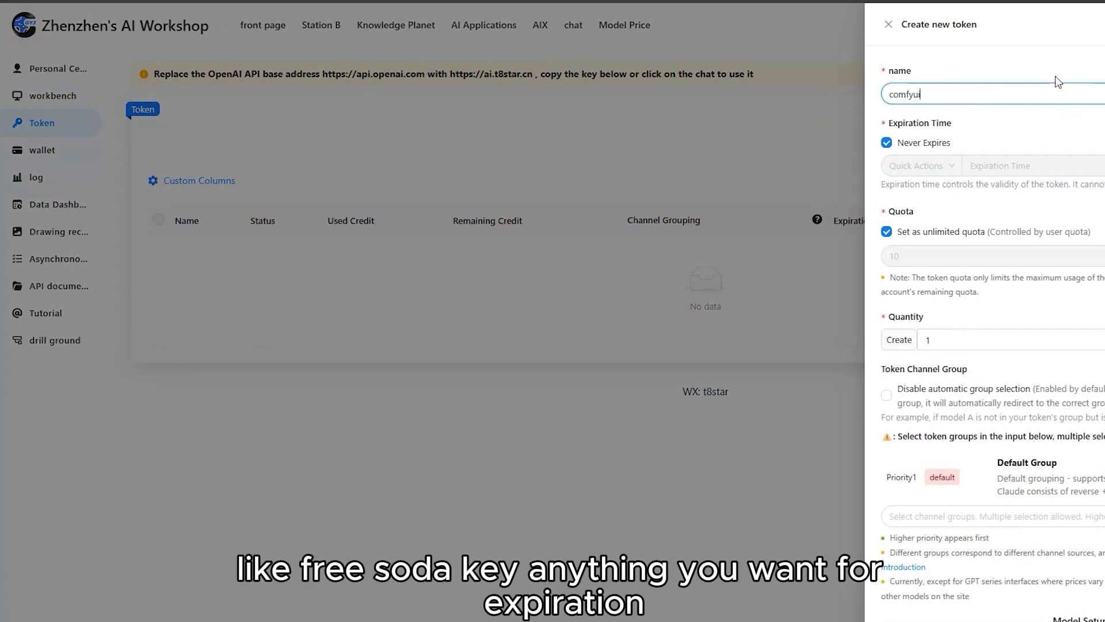
type("_sora")
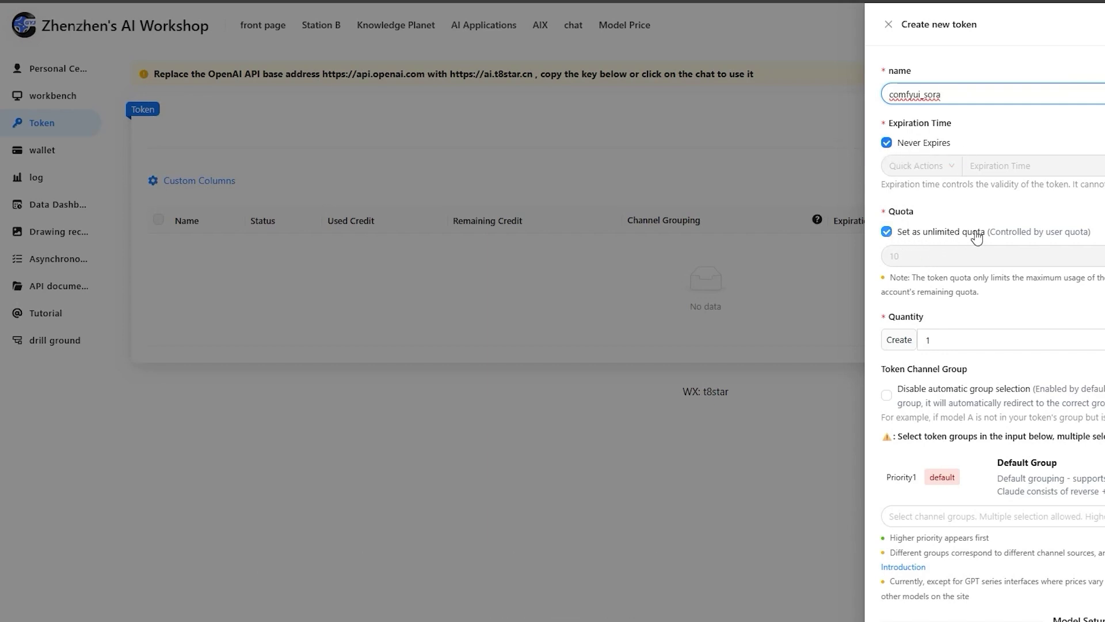
scroll(978, 233, "down", 3)
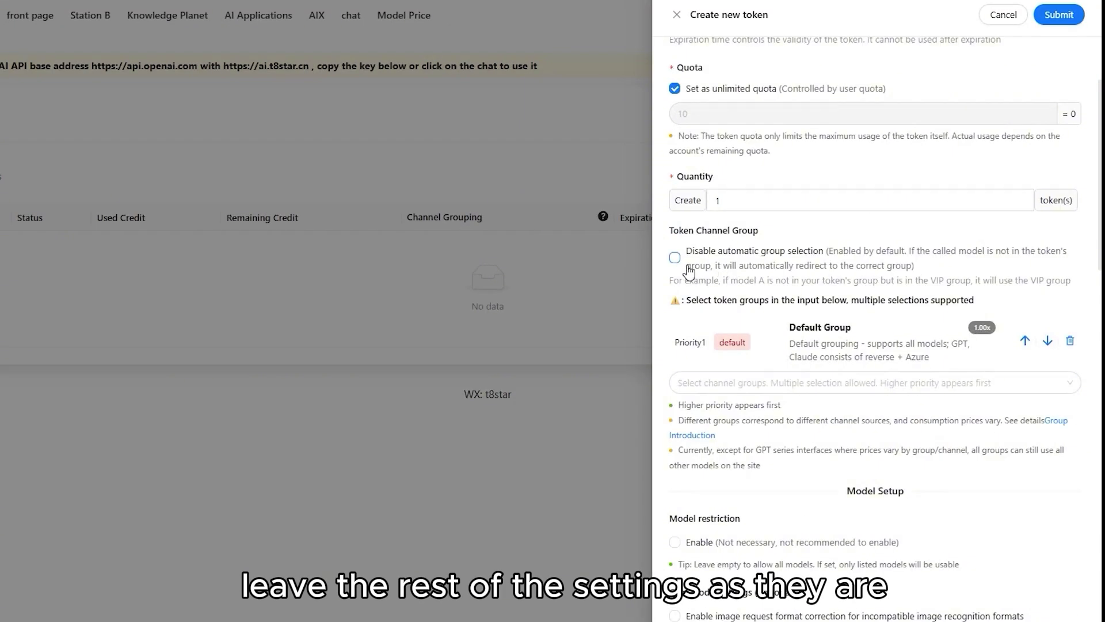
scroll(718, 400, "down", 10)
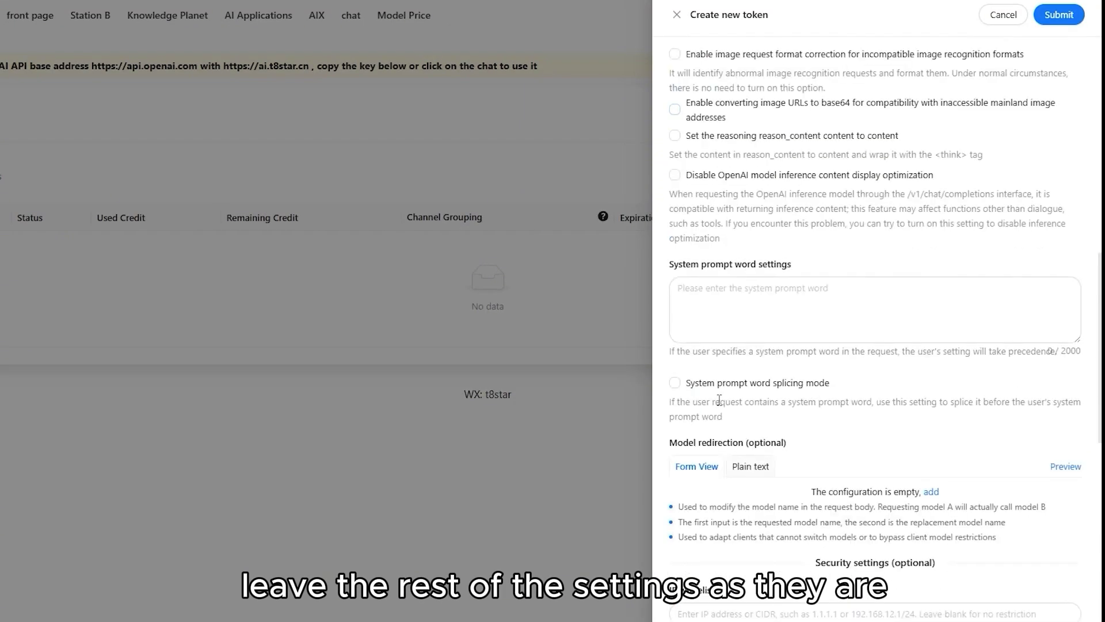
scroll(719, 399, "down", 10)
scroll(760, 429, "down", 1)
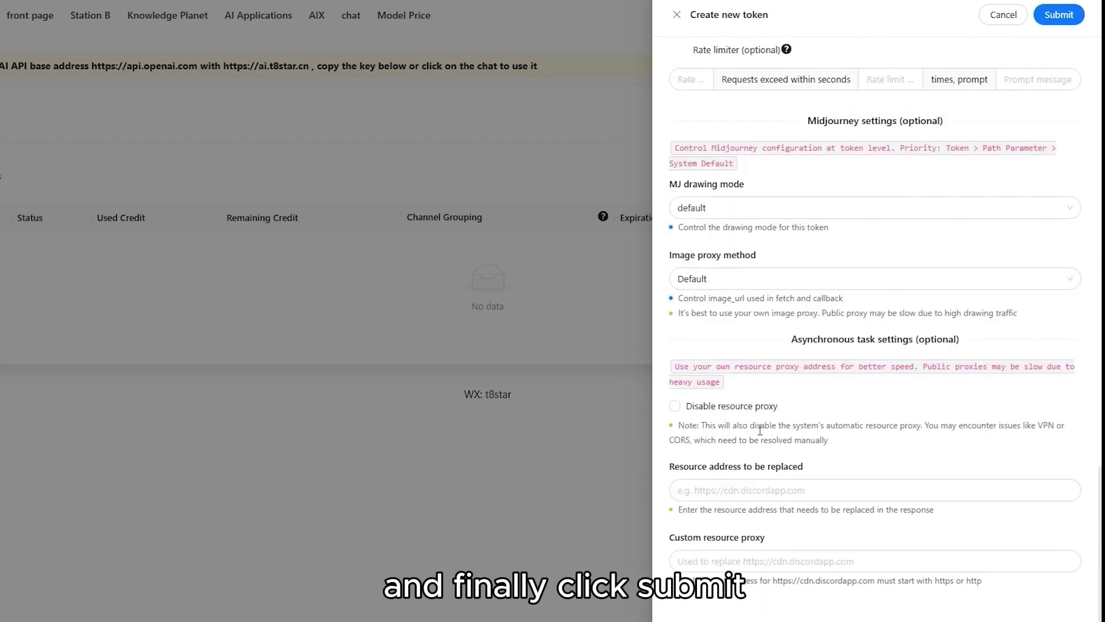
scroll(760, 429, "up", 20)
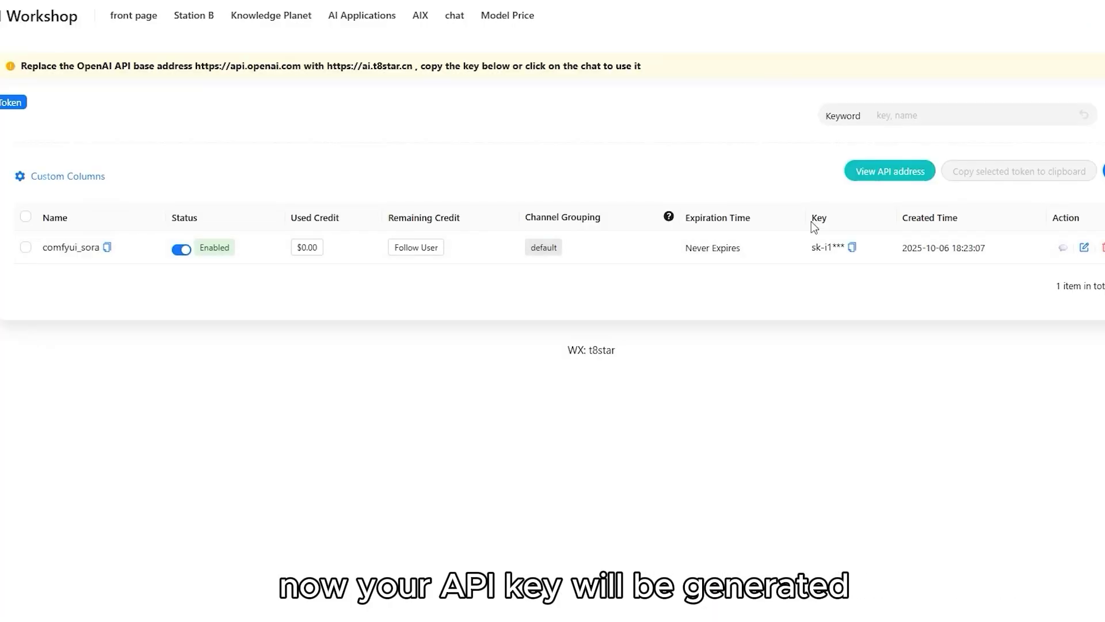
left_click_drag(811, 221, 834, 224)
double_click(836, 226)
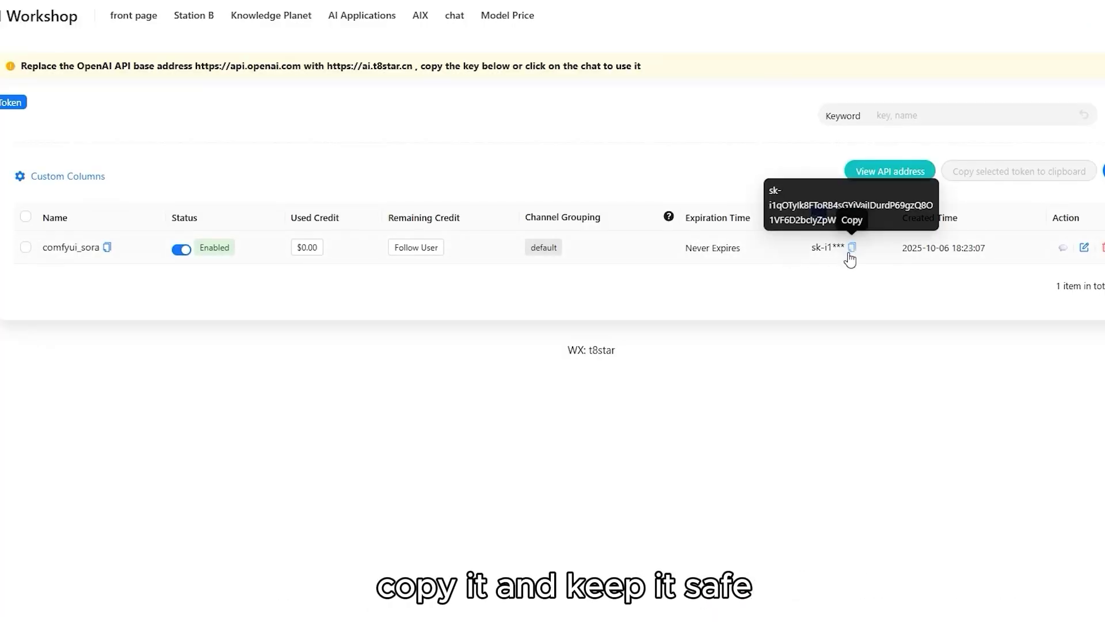
Copy the comfyui_sora token's generated API key from the token list.
left_click(852, 249)
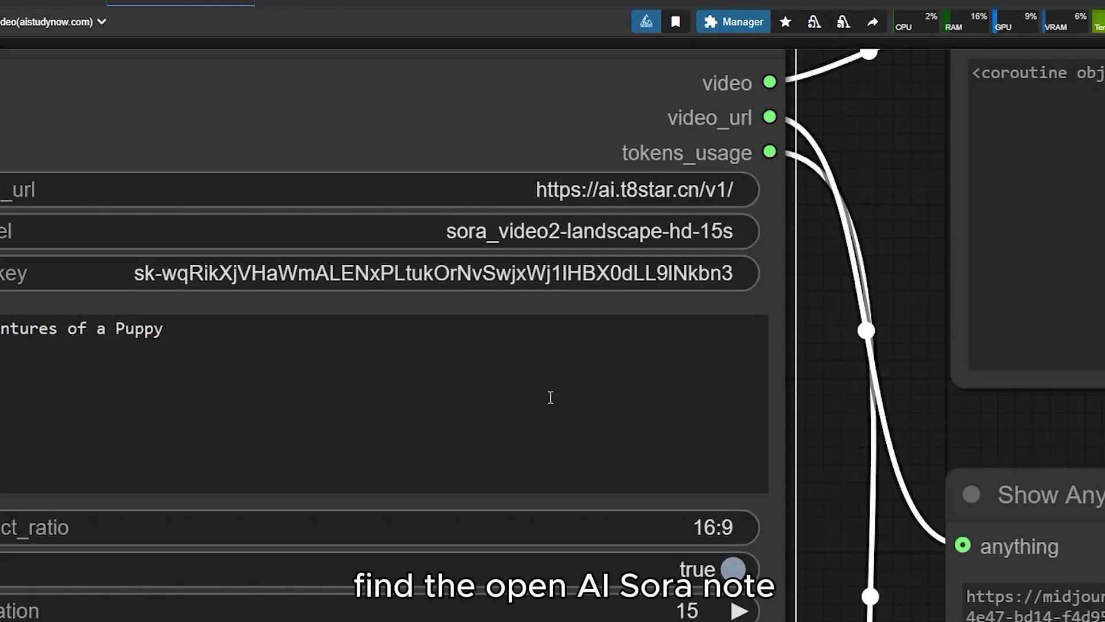
scroll(508, 343, "down", 3)
scroll(510, 345, "up", 3)
Paste the copied comfyui_sora key into the OpenAI Sora API Plus node's api_key field.
left_click(471, 308)
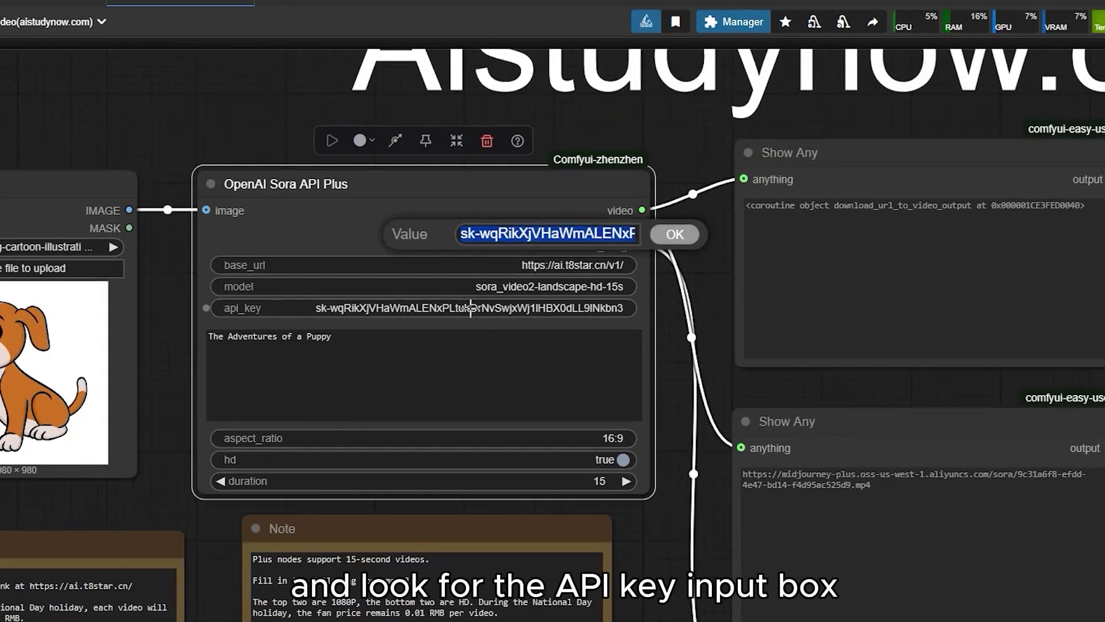
key("ctrl+v")
left_click(674, 234)
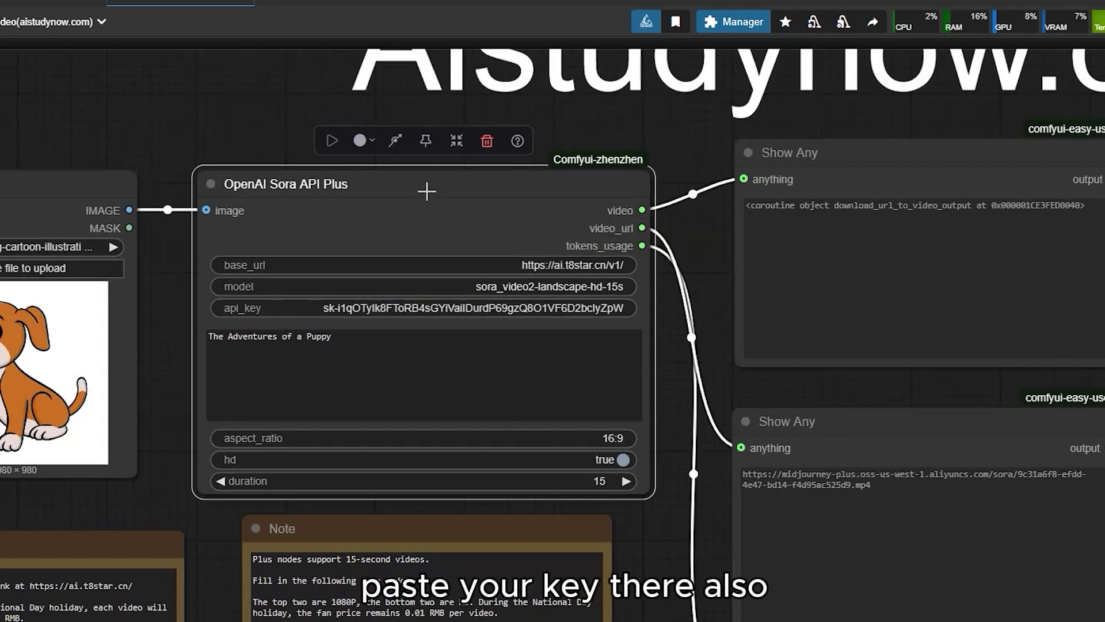
scroll(633, 231, "up", 2)
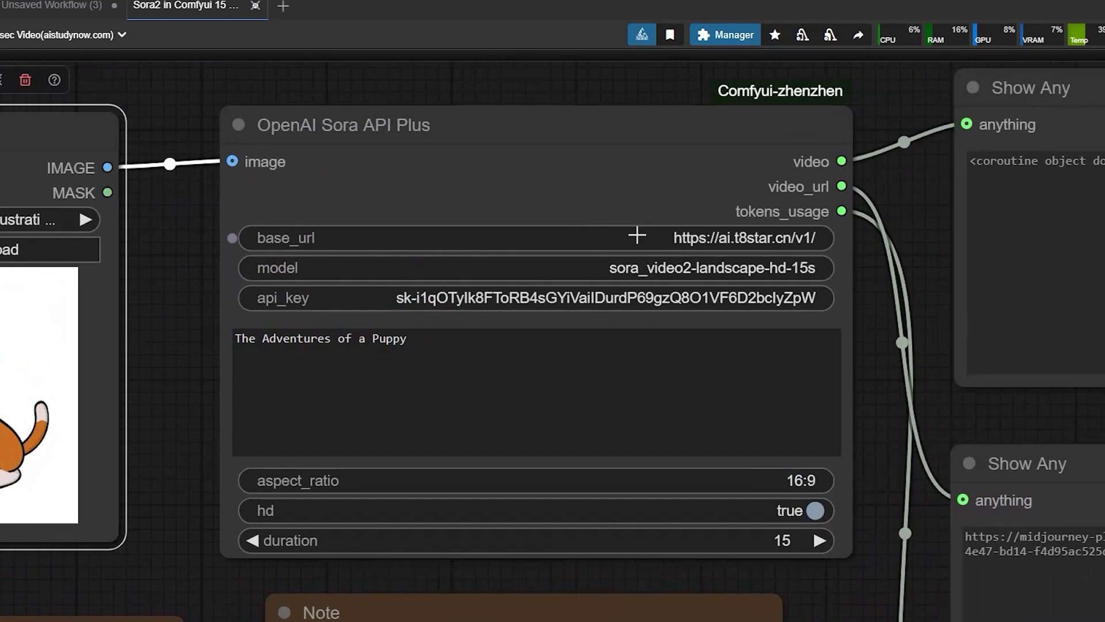
left_click(348, 347)
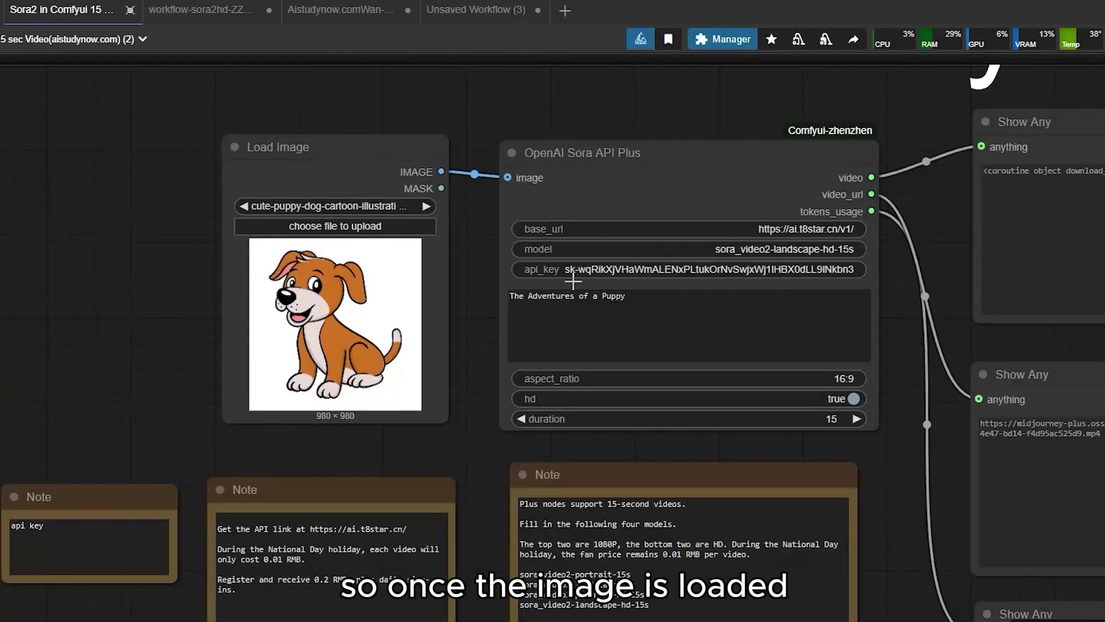
left_click_drag(476, 263, 248, 280)
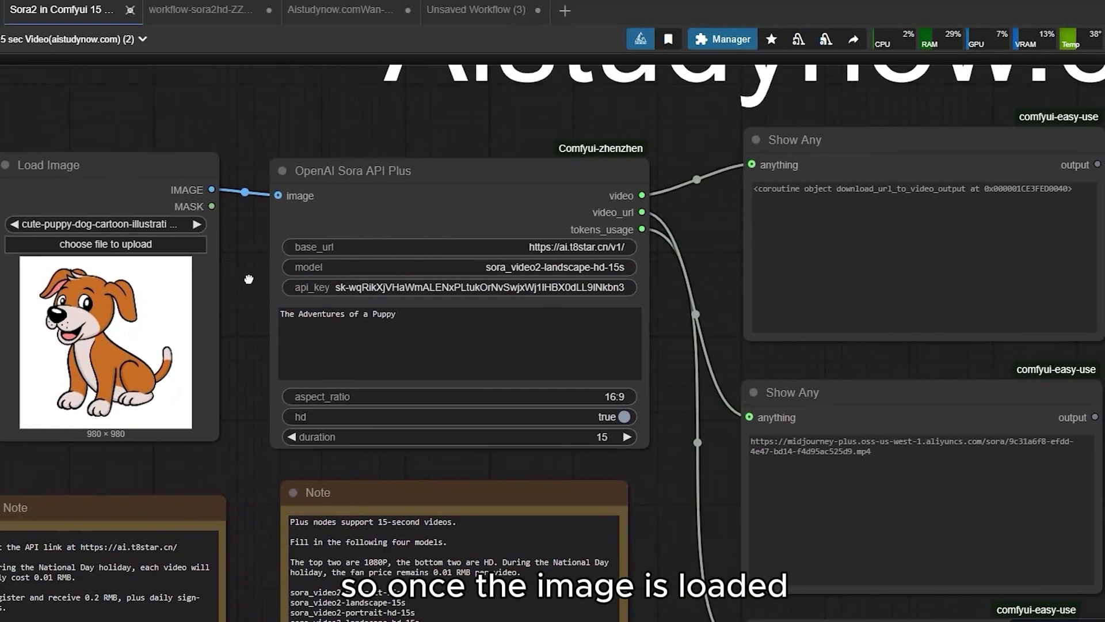
scroll(570, 247, "up", 5)
scroll(510, 251, "up", 2)
scroll(464, 244, "down", 1)
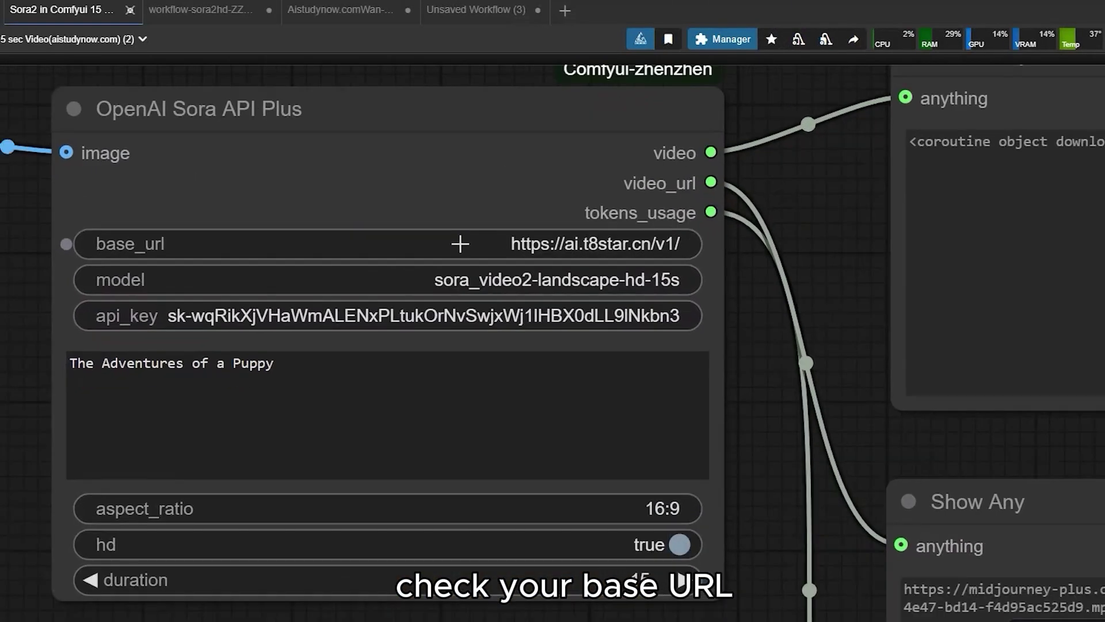
left_click(552, 247)
left_click(712, 179)
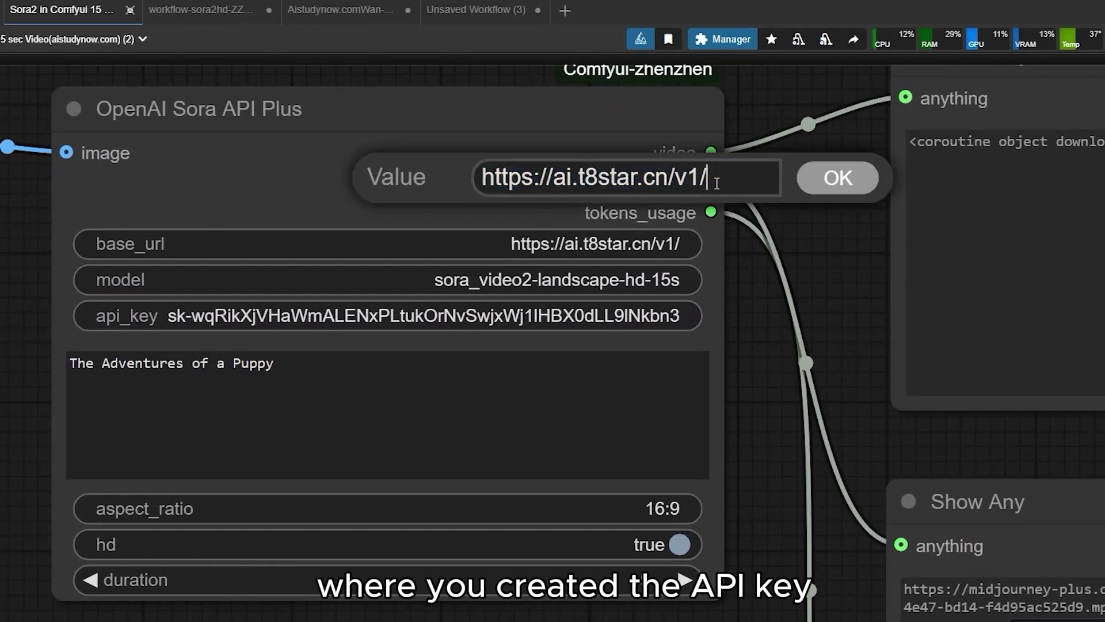
left_click(837, 178)
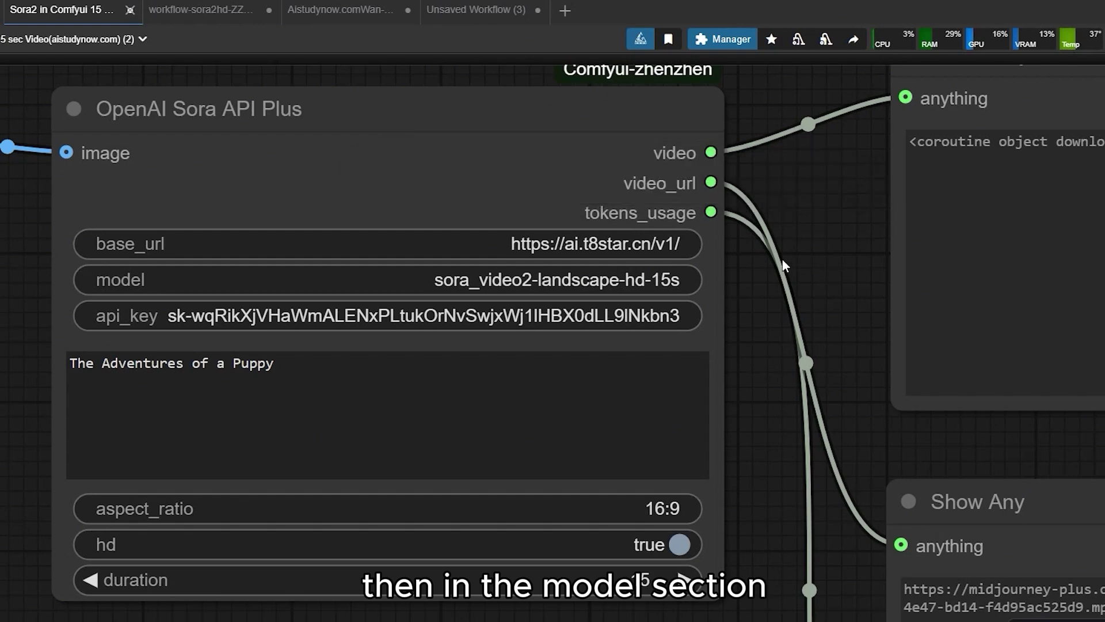
left_click(505, 281)
left_click(611, 224)
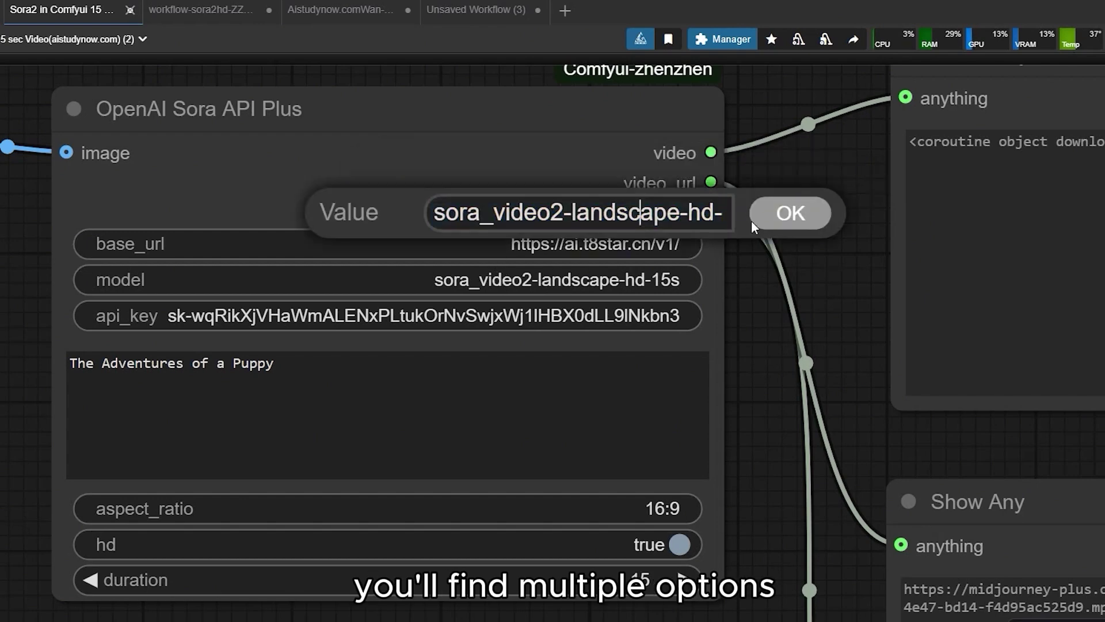
left_click(782, 217)
scroll(732, 336, "down", 5)
scroll(518, 413, "up", 10)
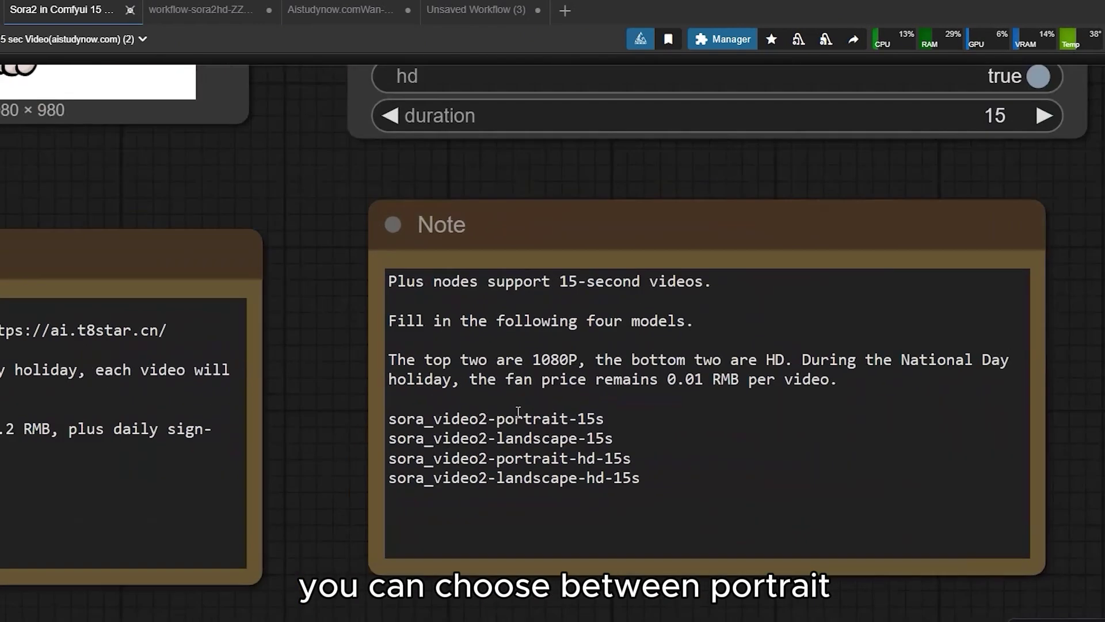
left_click_drag(612, 417, 401, 429)
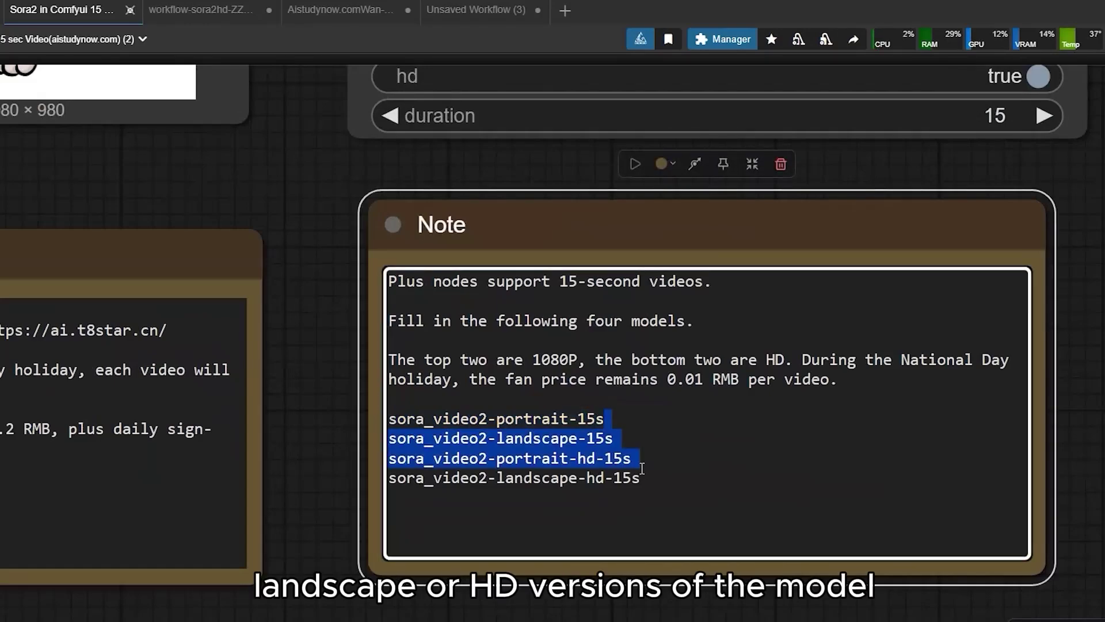
left_click_drag(642, 467, 383, 459)
scroll(320, 310, "down", 4)
scroll(597, 296, "up", 8)
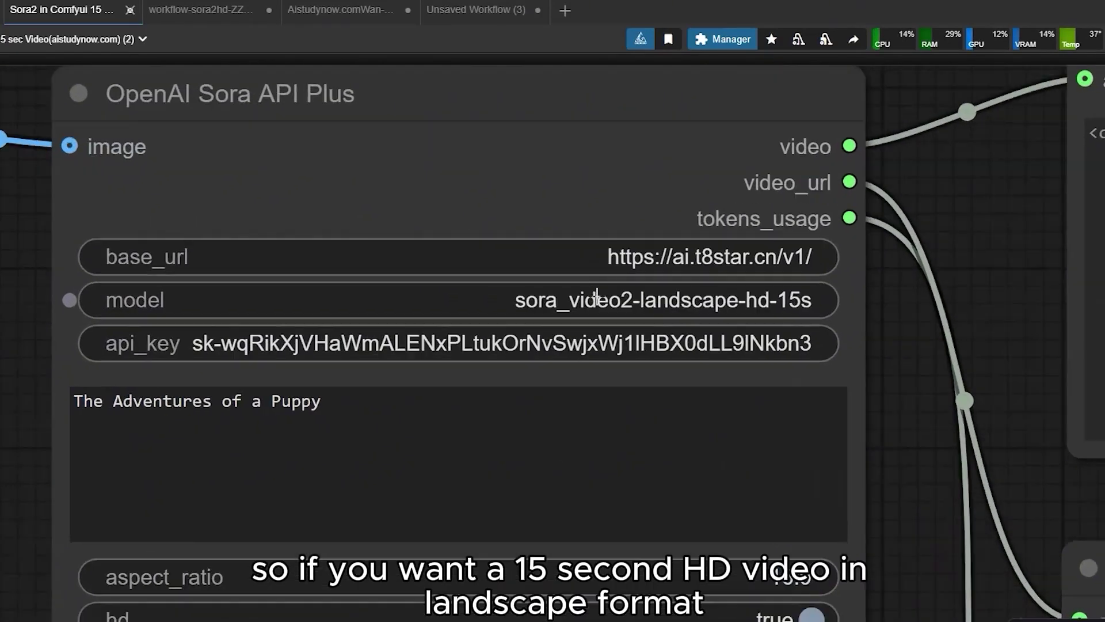
scroll(889, 365, "down", 5)
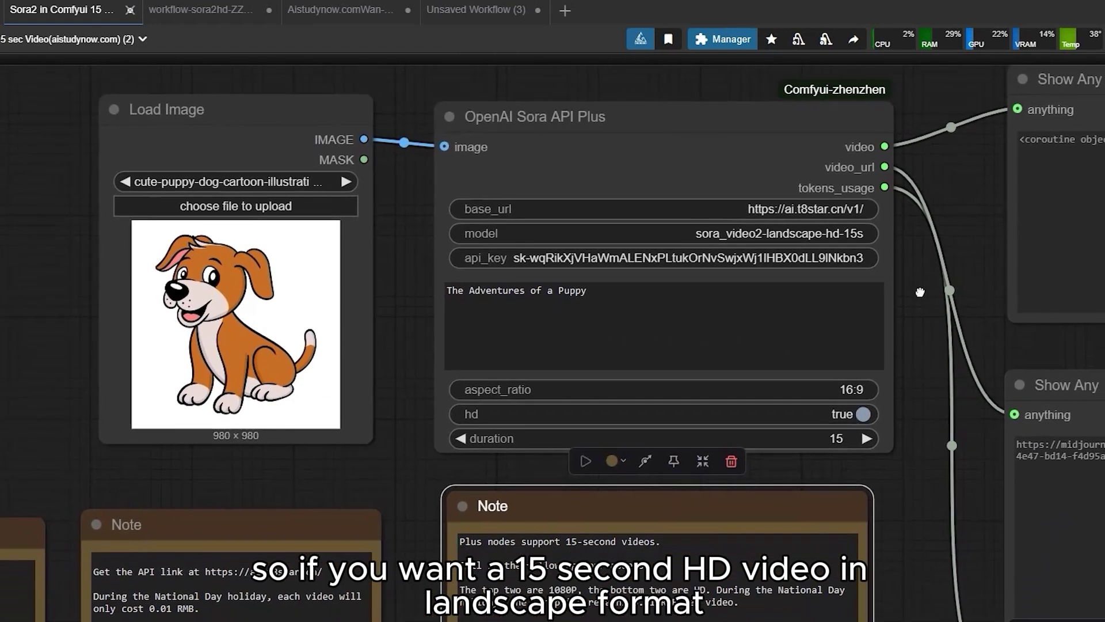
scroll(906, 281, "down", 2)
scroll(797, 320, "down", 2)
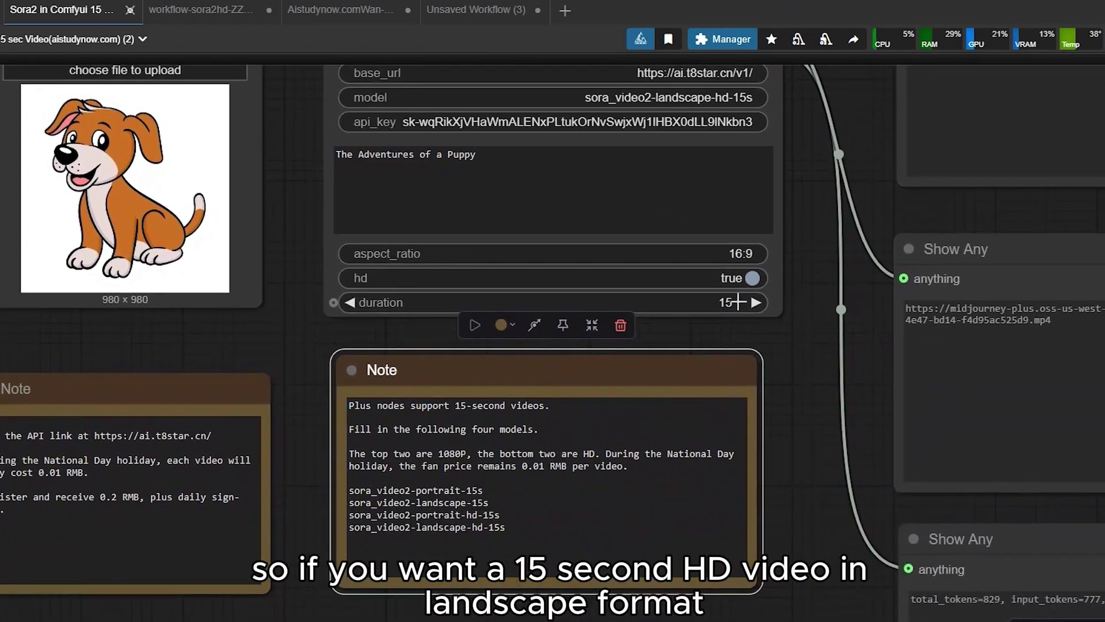
scroll(737, 302, "up", 6)
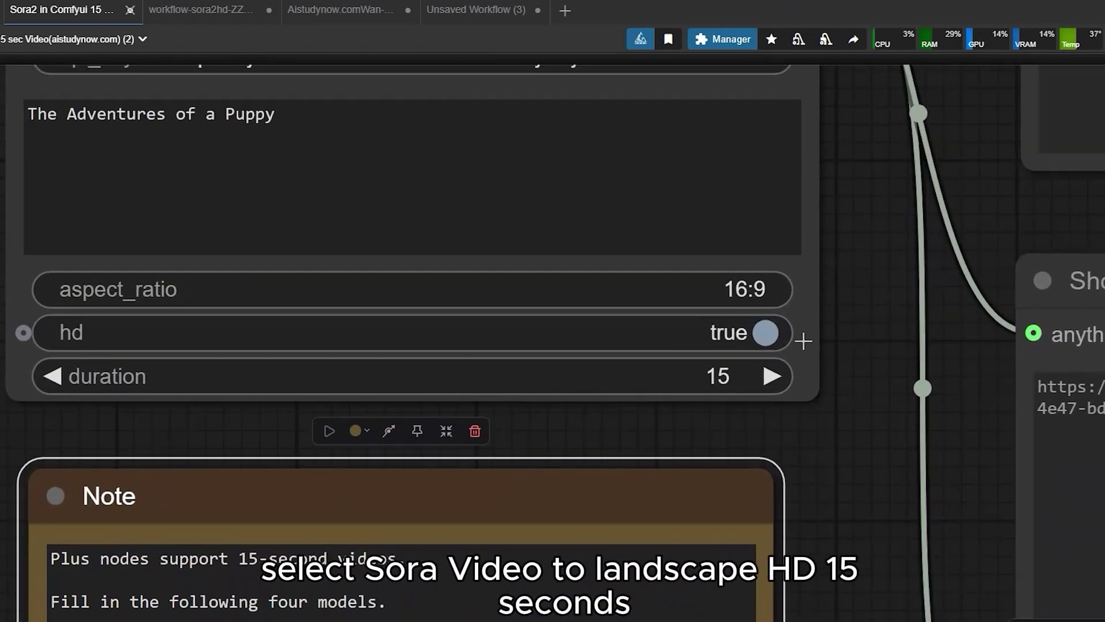
scroll(803, 341, "down", 4)
scroll(433, 199, "up", 5)
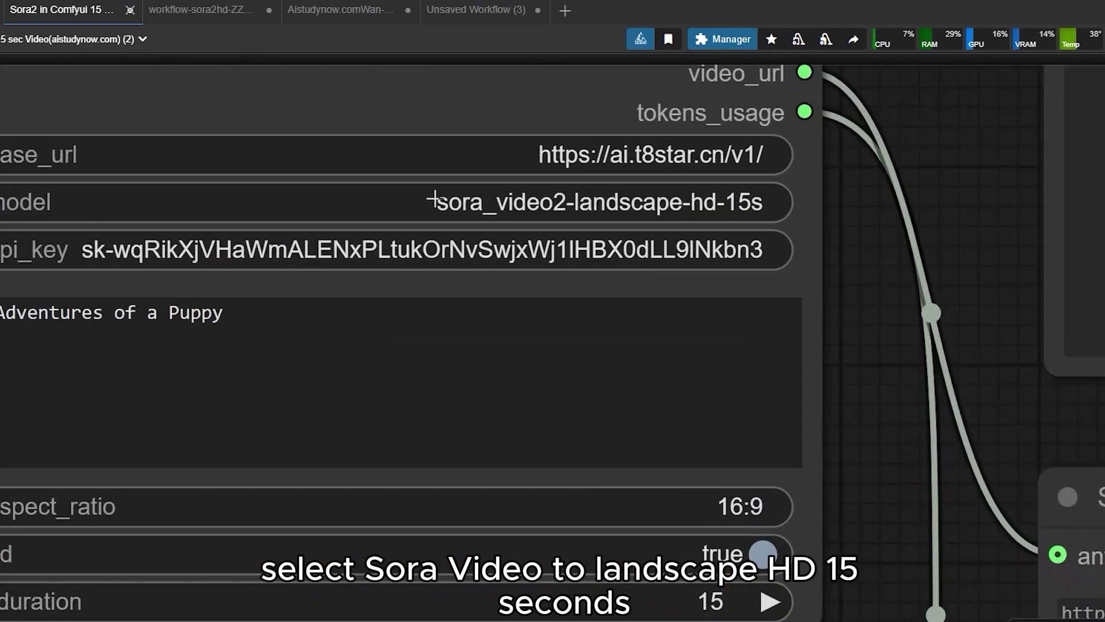
left_click(432, 199)
left_click(623, 130)
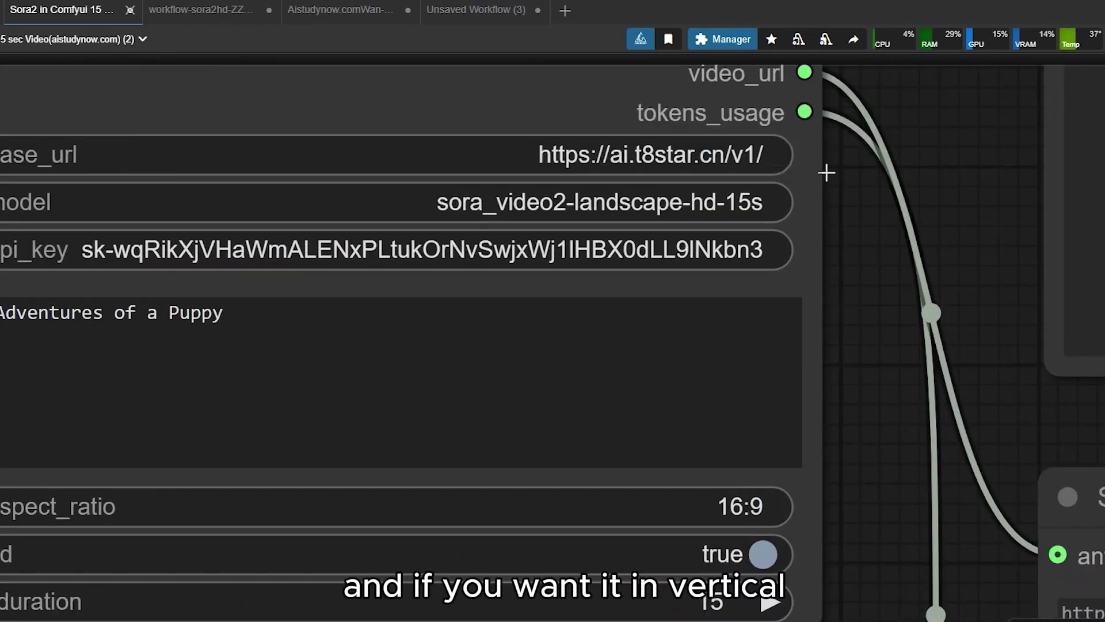
scroll(851, 241, "down", 3)
scroll(870, 415, "down", 10)
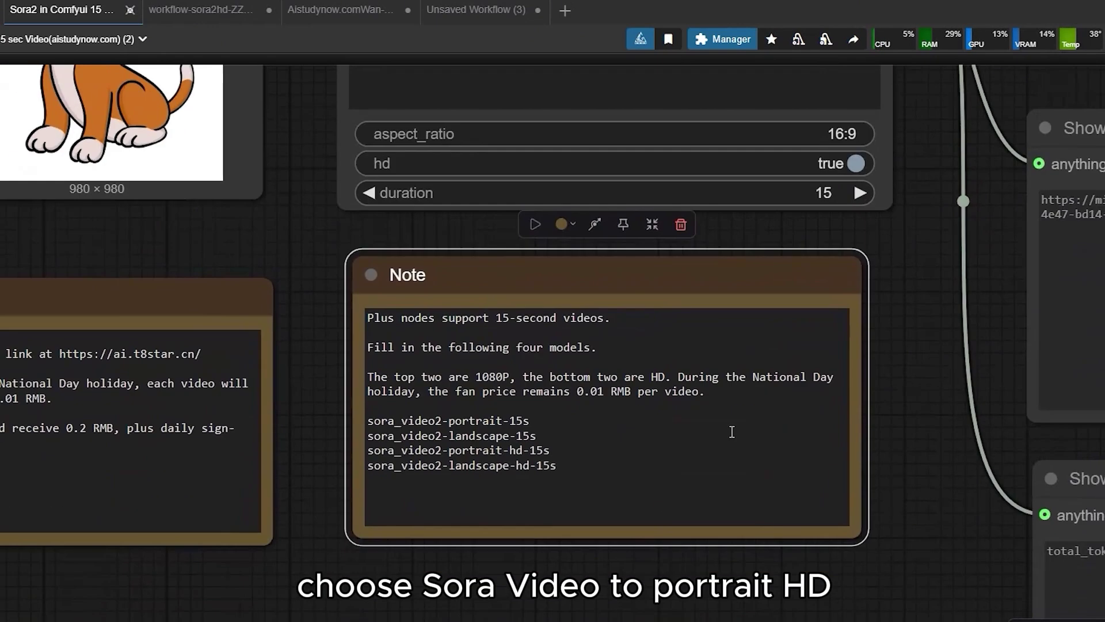
scroll(662, 483, "up", 4)
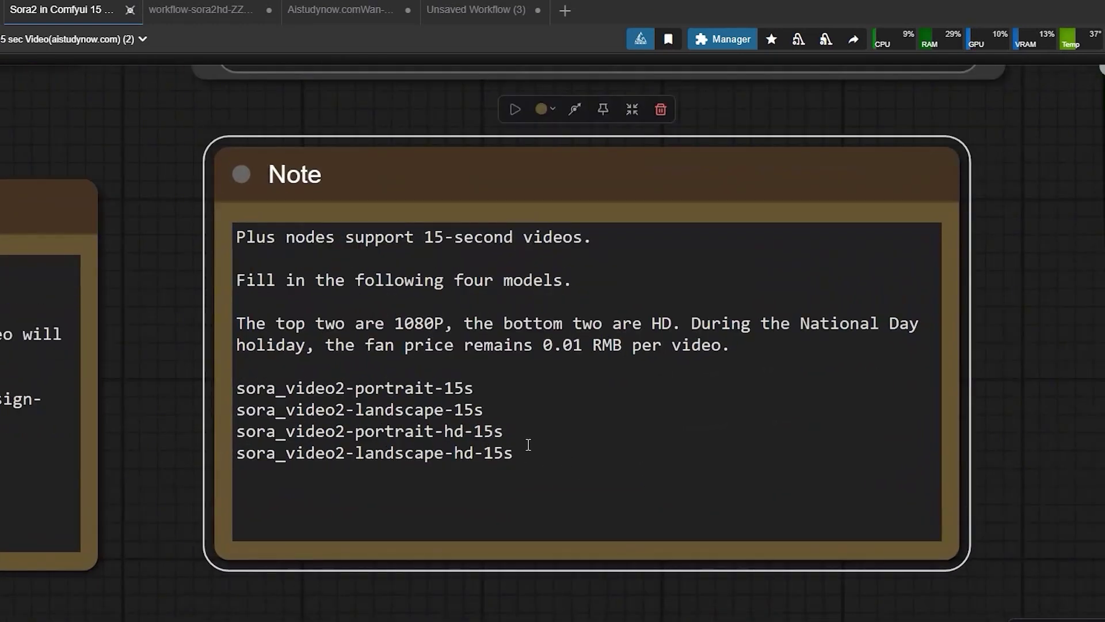
scroll(645, 426, "down", 5)
scroll(679, 438, "up", 3)
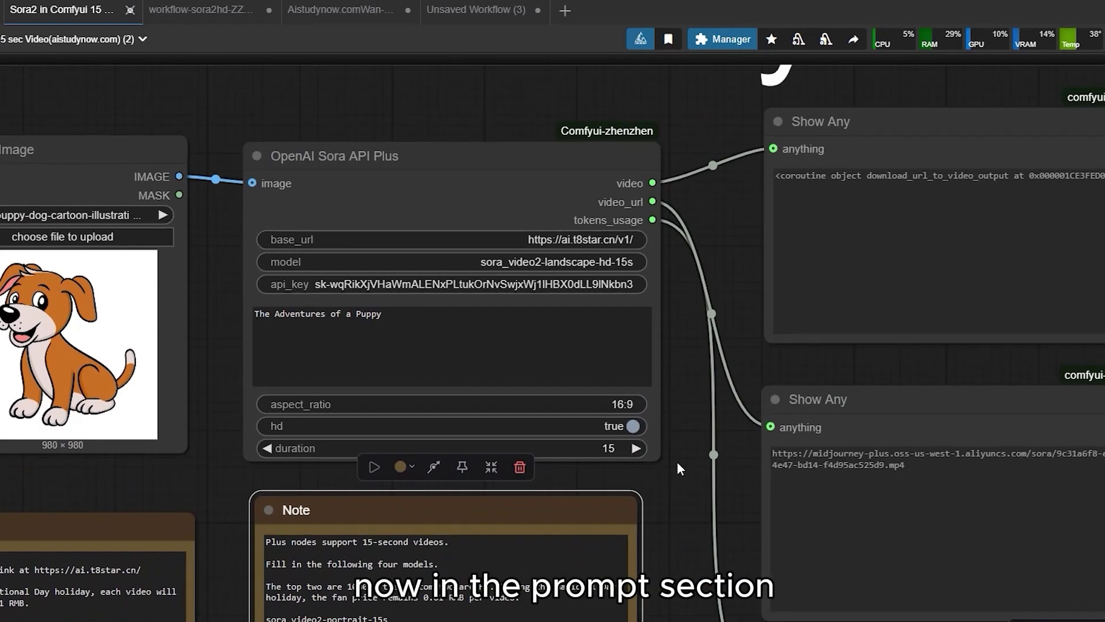
scroll(679, 432, "up", 2)
scroll(679, 426, "down", 1)
scroll(684, 410, "up", 1)
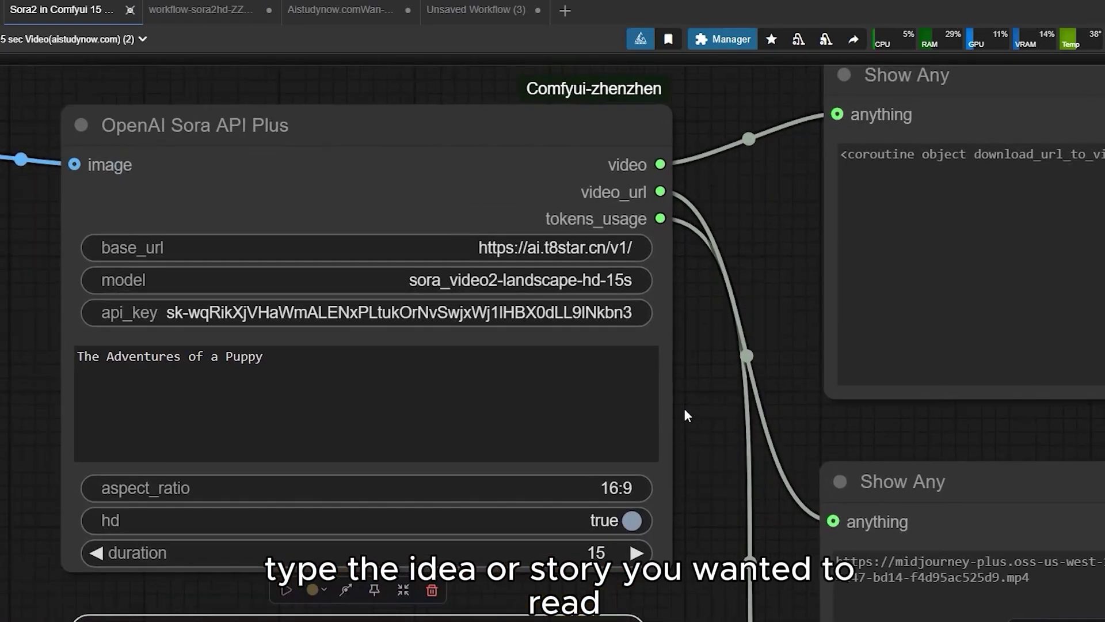
left_click_drag(684, 406, 765, 432)
left_click(441, 400)
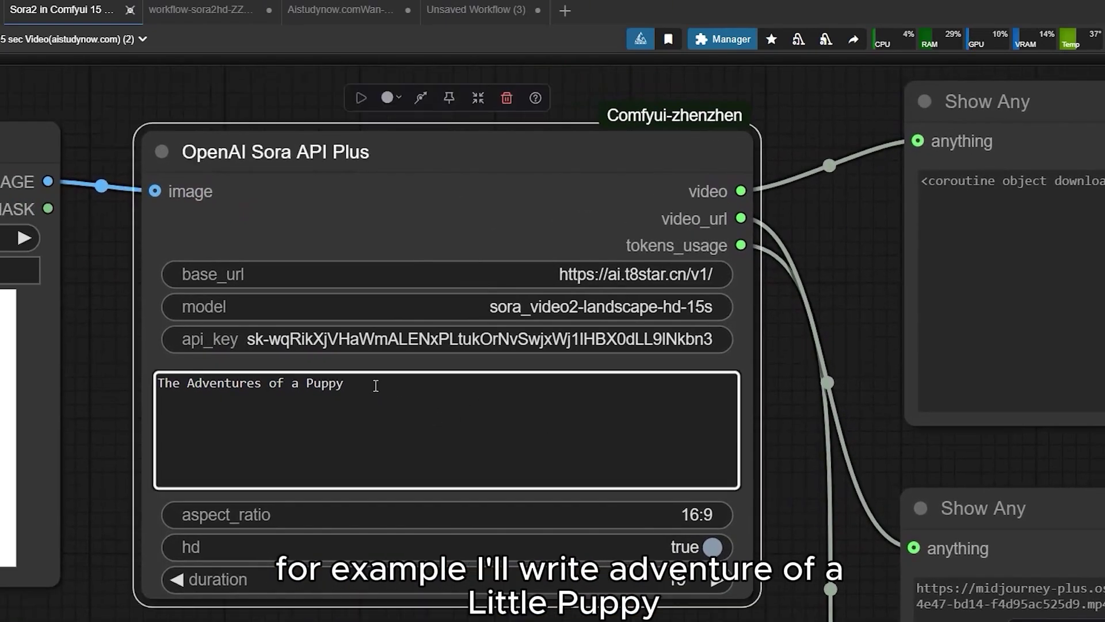
left_click_drag(417, 382, 158, 383)
scroll(618, 384, "down", 3)
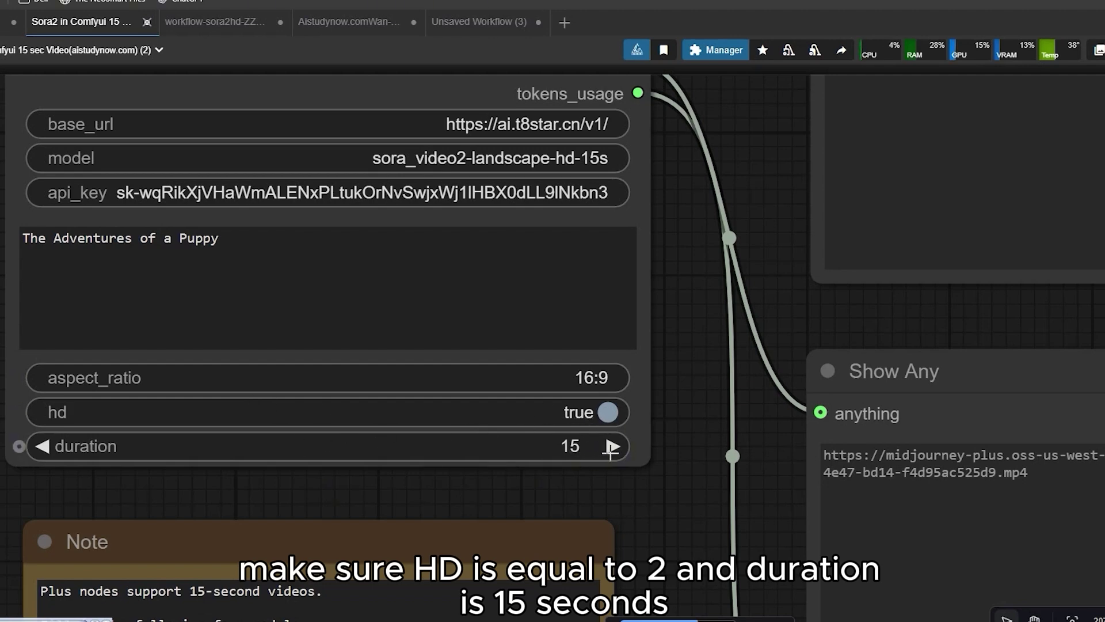
scroll(610, 447, "down", 1)
Queue the Sora workflow with Ctrl+Enter to generate the puppy clip.
scroll(838, 513, "down", 5)
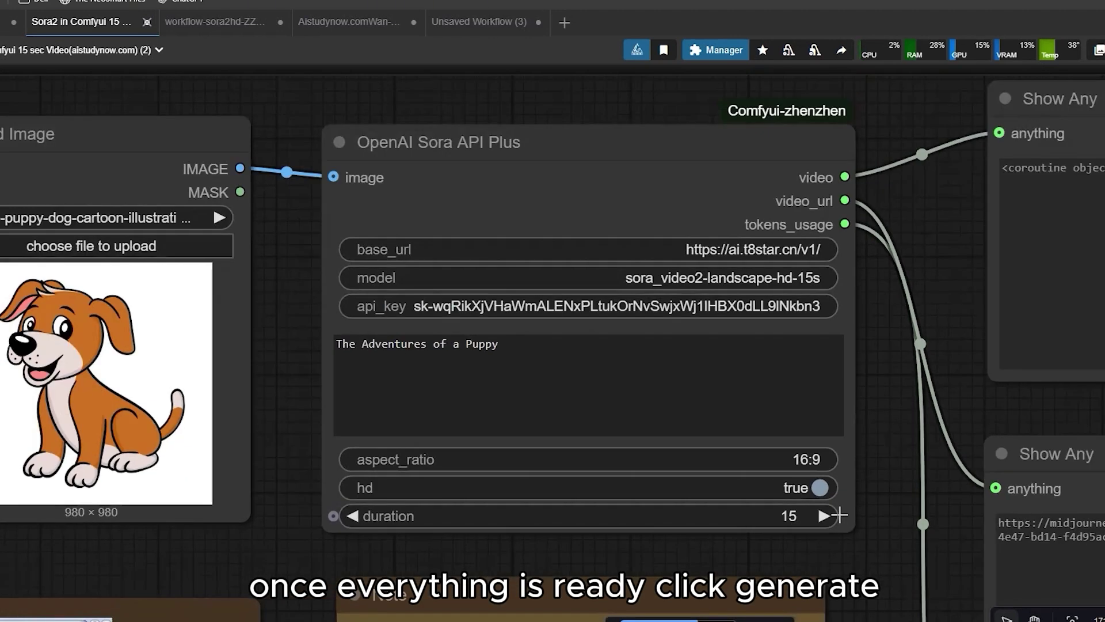
scroll(489, 431, "down", 3)
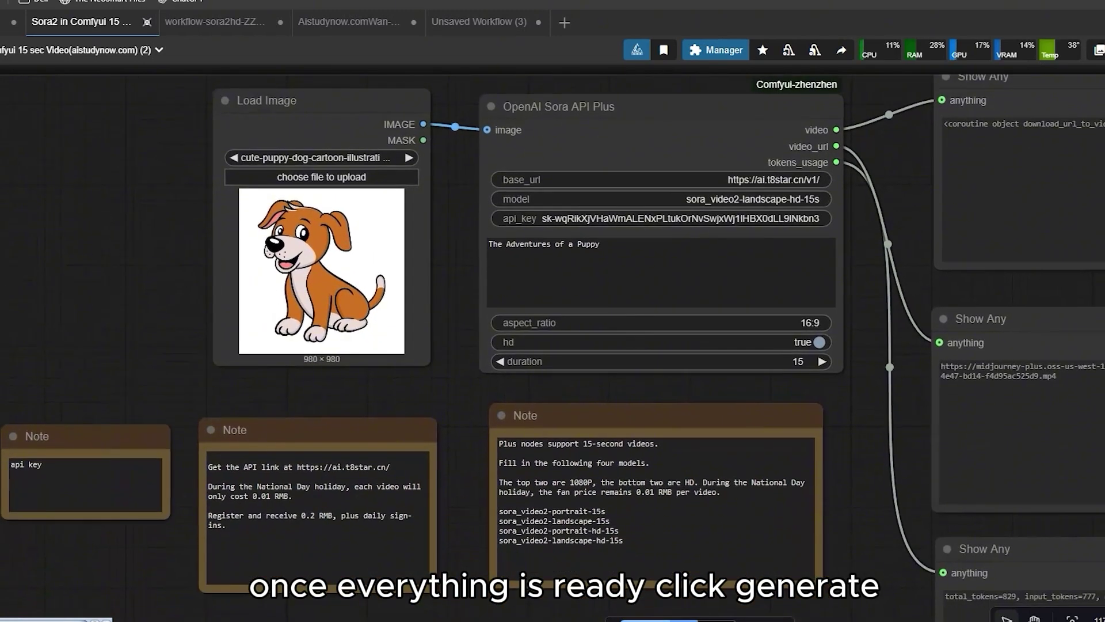
key("ctrl+Return")
Open the generated video URL from the Show Any node via IDM and play the puppy clip.
left_click_drag(444, 375, 390, 489)
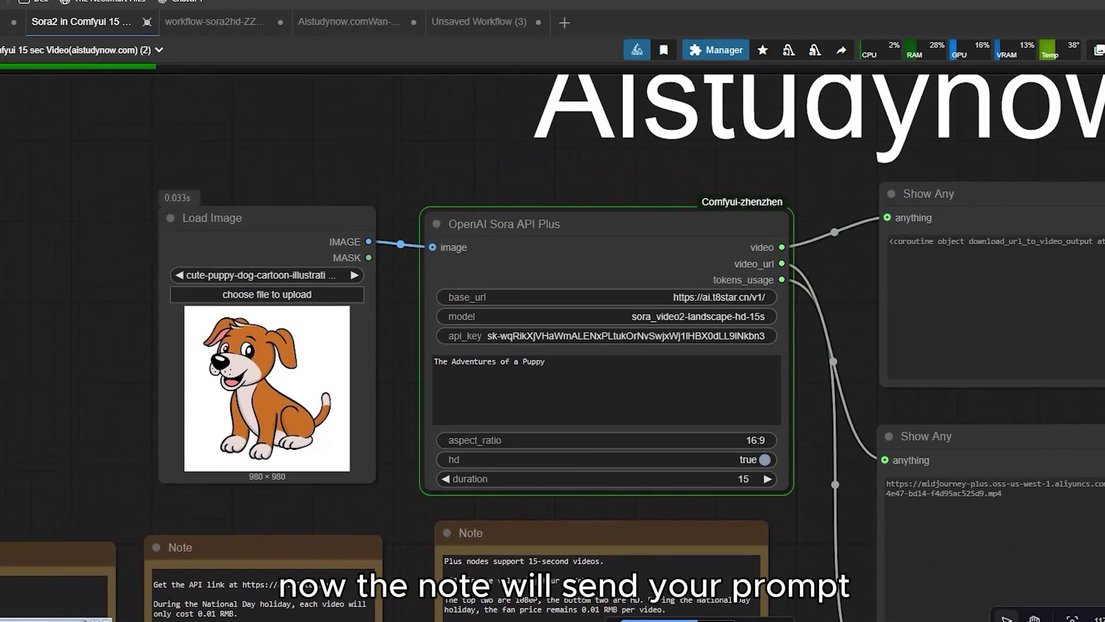
scroll(803, 547, "down", 2)
left_click_drag(803, 547, 331, 374)
scroll(331, 375, "down", 2)
left_click_drag(146, 394, 651, 444)
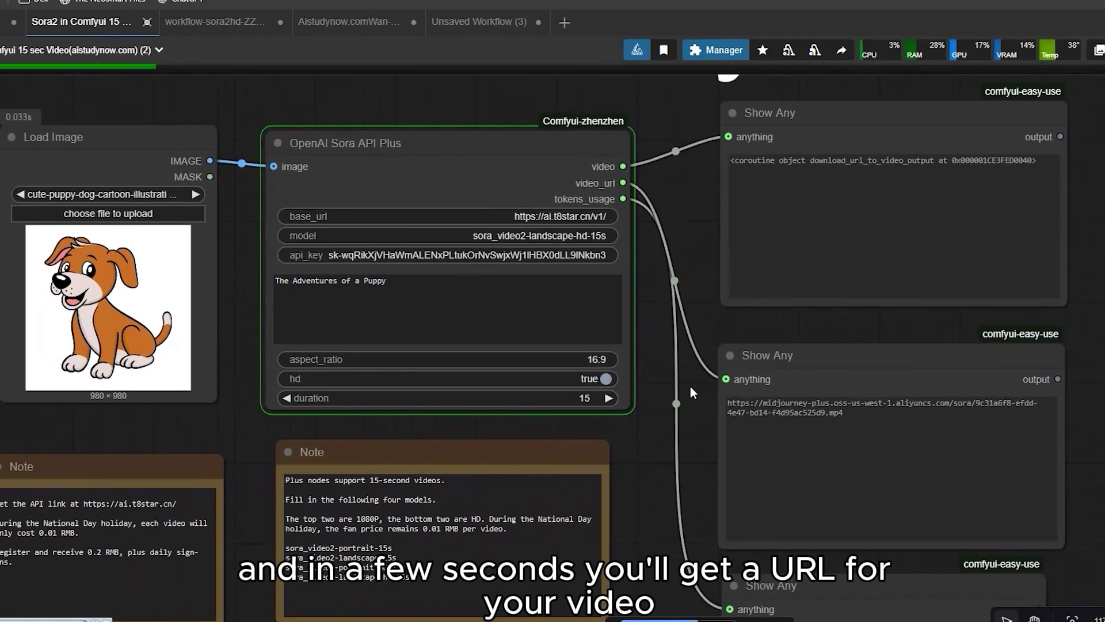
left_click_drag(691, 390, 687, 387)
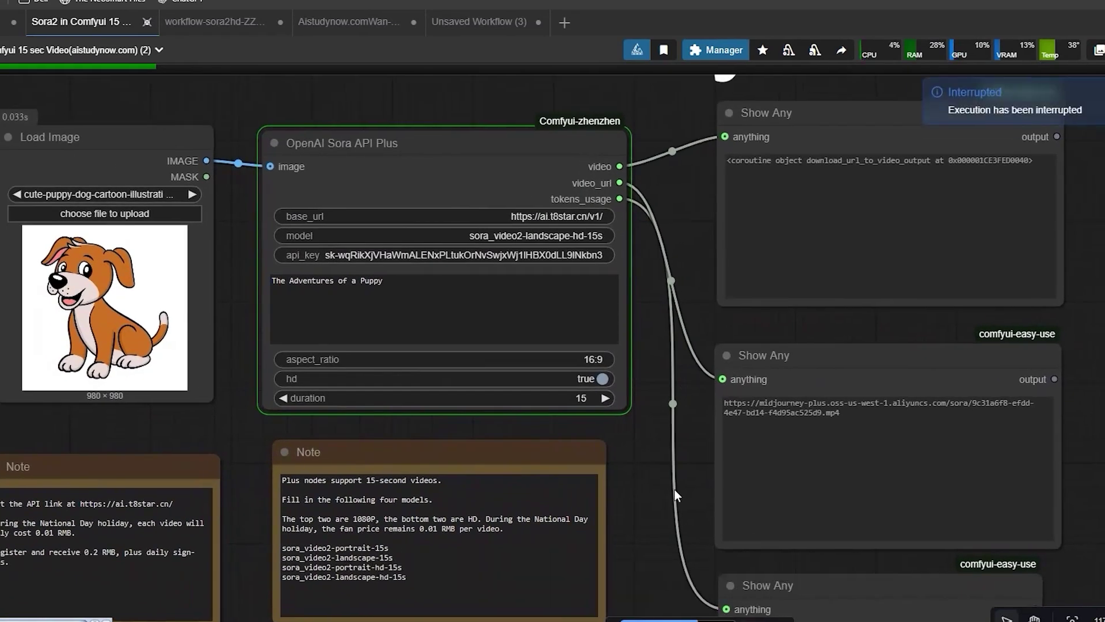
scroll(674, 488, "up", 2)
triple_click(409, 346)
right_click(410, 347)
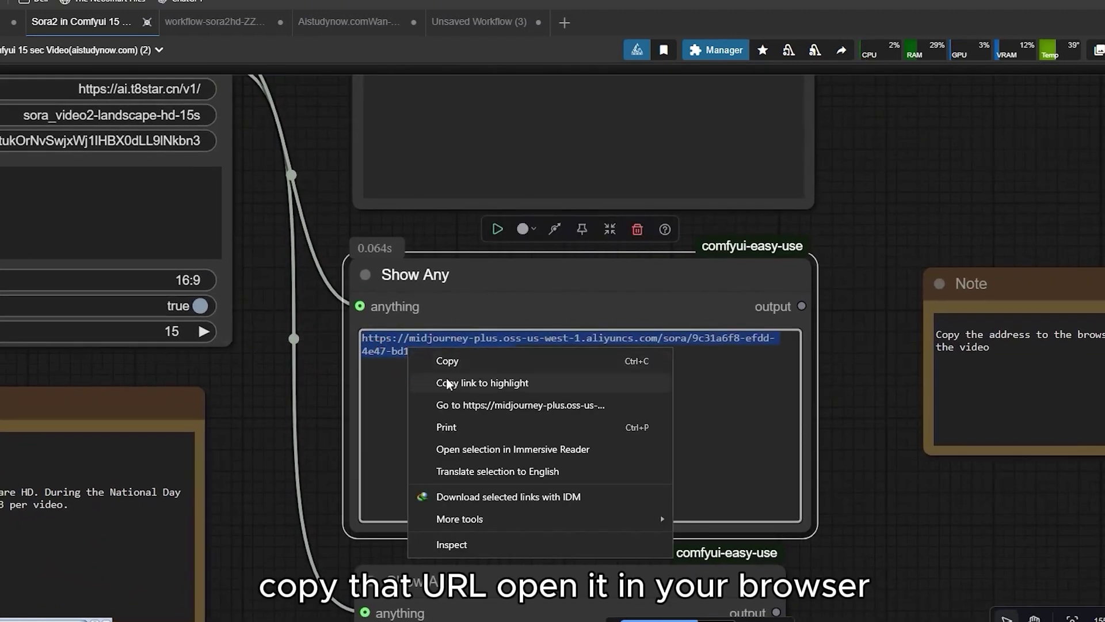
left_click(475, 406)
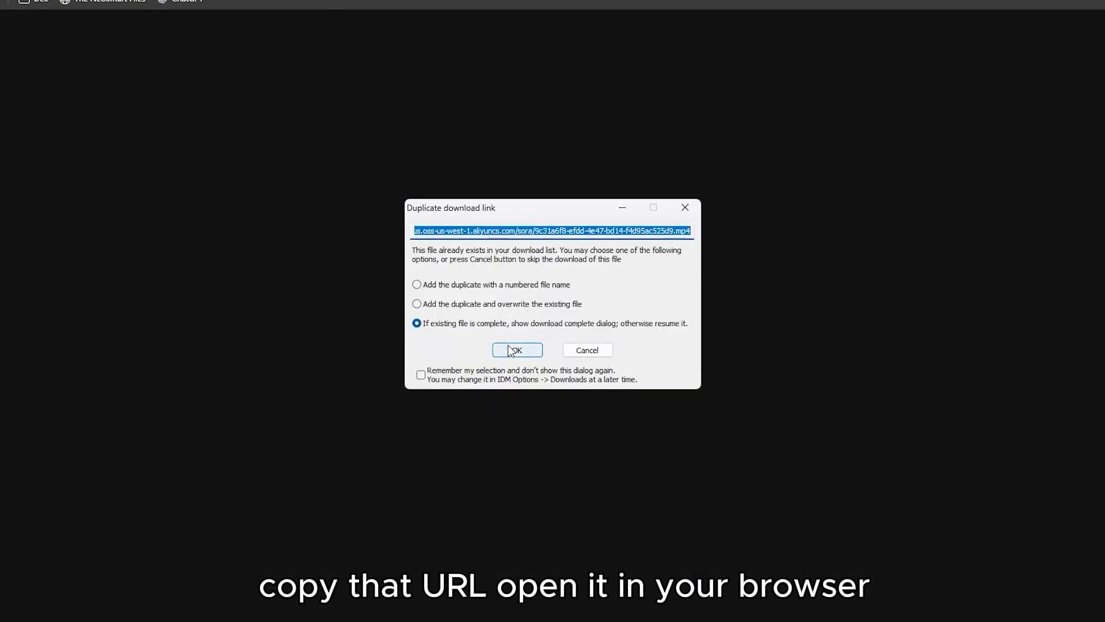
left_click(498, 348)
left_click(405, 340)
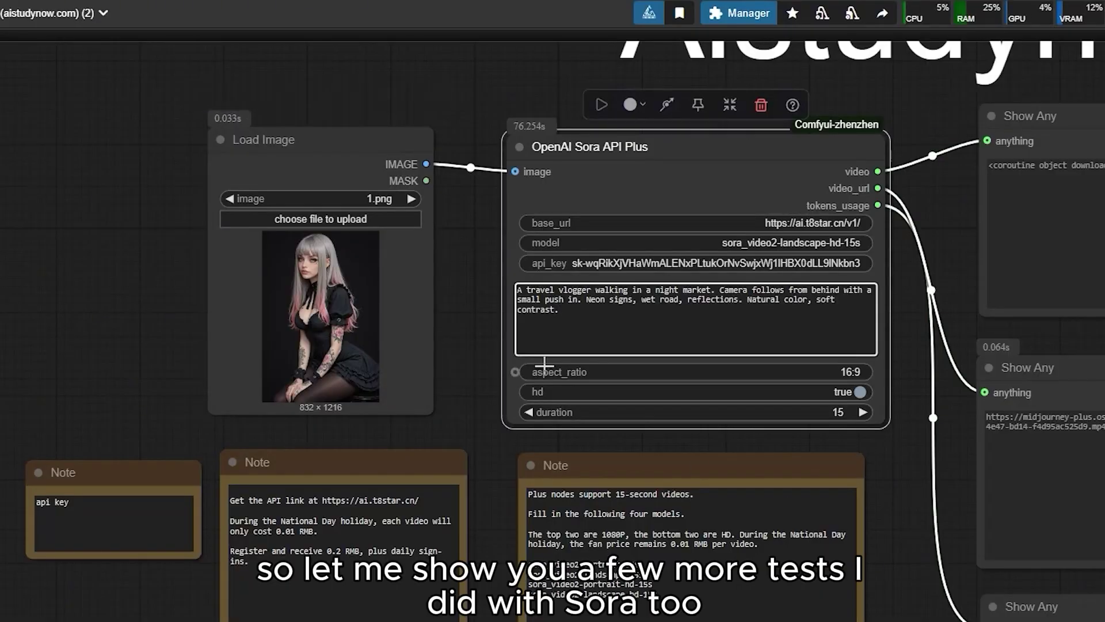
Set the Sora prompt to a travel vlogger walking in a night market.
scroll(474, 353, "up", 2)
left_click_drag(475, 352, 255, 334)
scroll(329, 366, "down", 1)
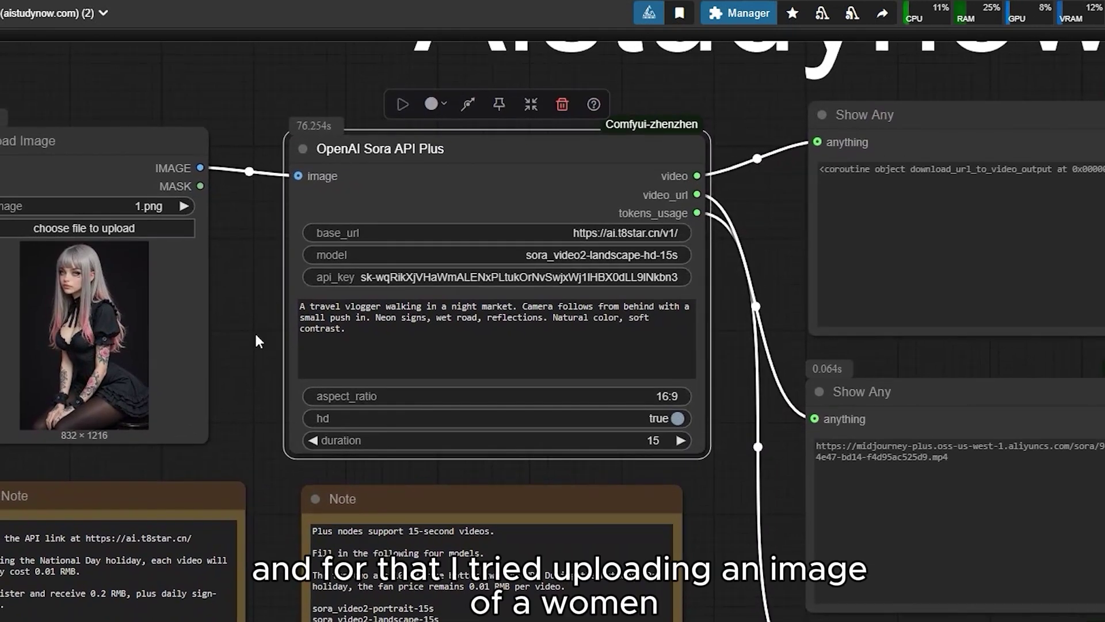
left_click_drag(256, 336, 535, 344)
scroll(393, 327, "up", 2)
left_click(353, 171)
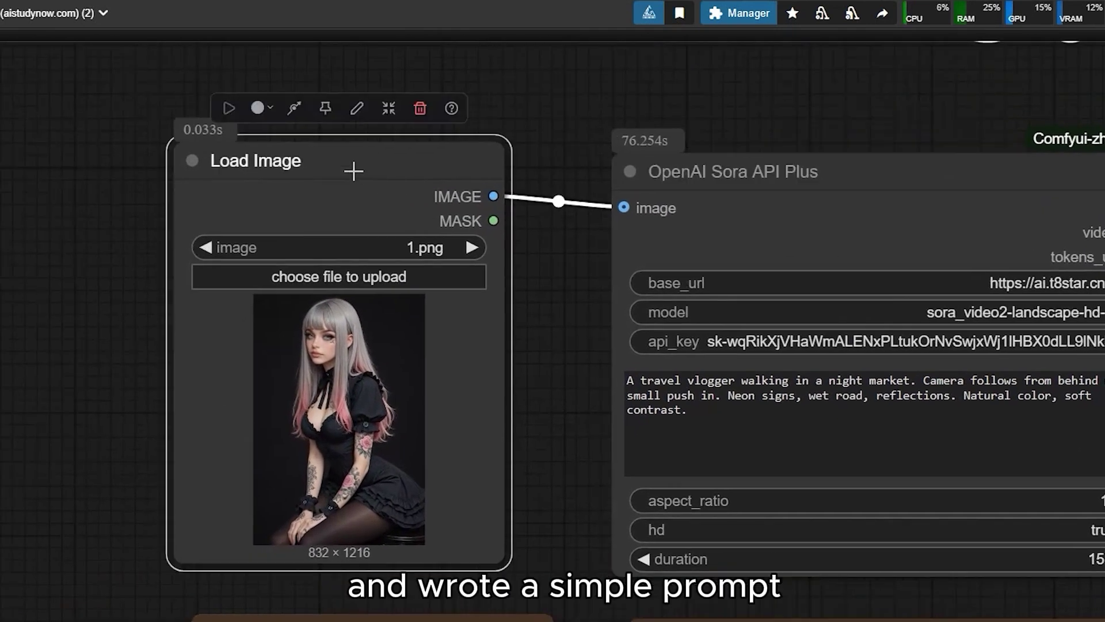
scroll(541, 372, "up", 3)
scroll(547, 366, "down", 3)
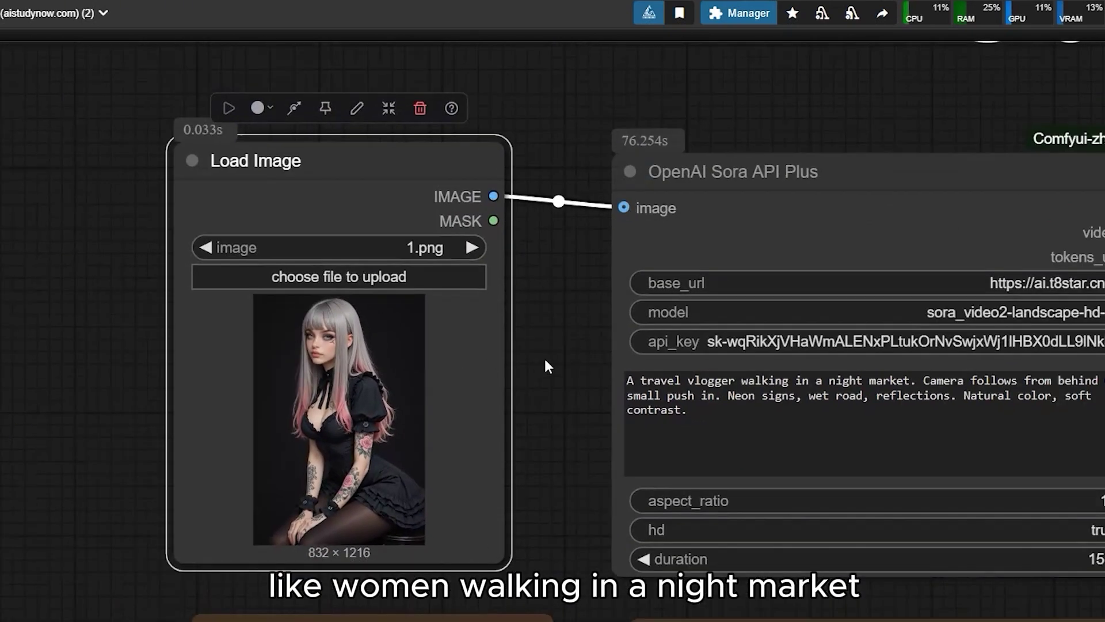
scroll(153, 295, "up", 4)
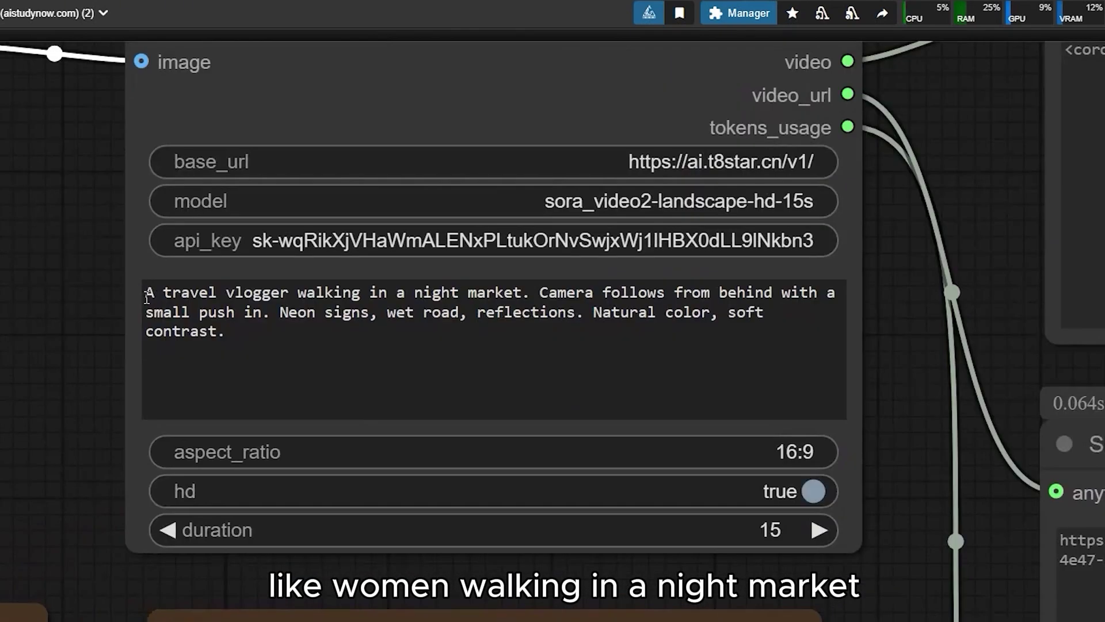
left_click_drag(301, 292, 522, 292)
left_click(522, 292)
scroll(534, 305, "down", 2)
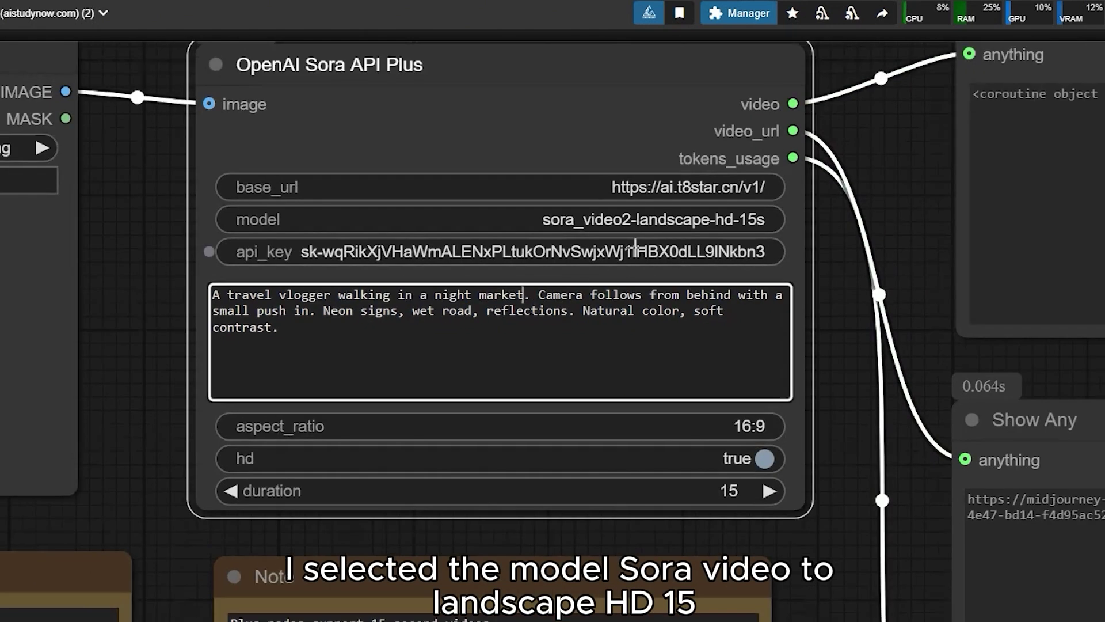
Keep the Sora node's model as sora_video2-landscape-hd-15s.
left_click(634, 219)
left_click(794, 144)
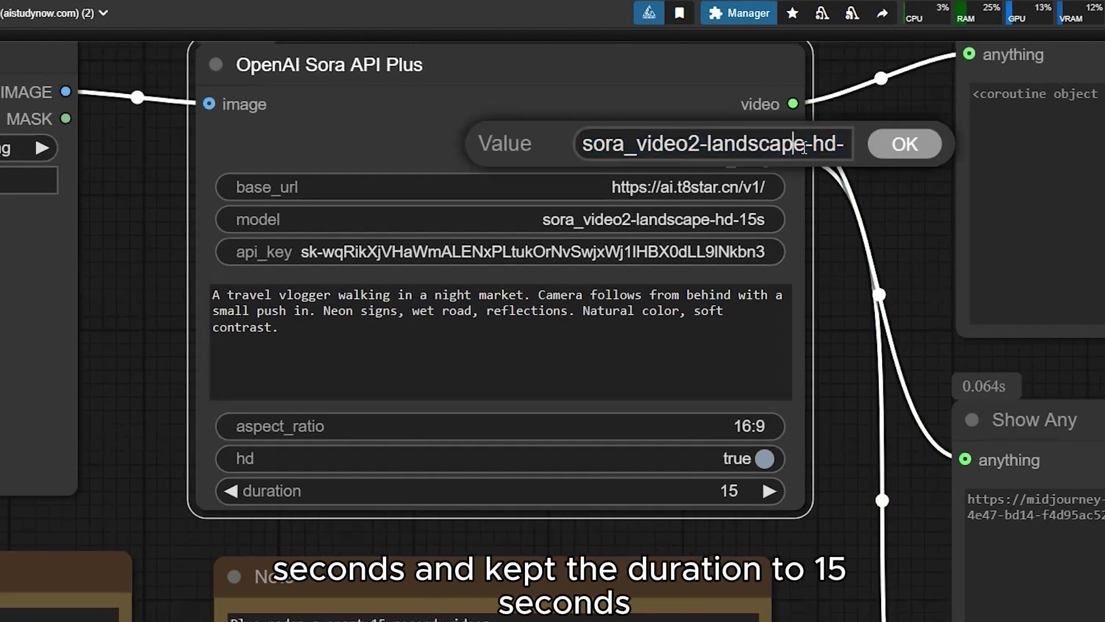
left_click_drag(804, 148, 830, 149)
left_click(905, 144)
scroll(845, 333, "down", 4)
scroll(824, 320, "up", 4)
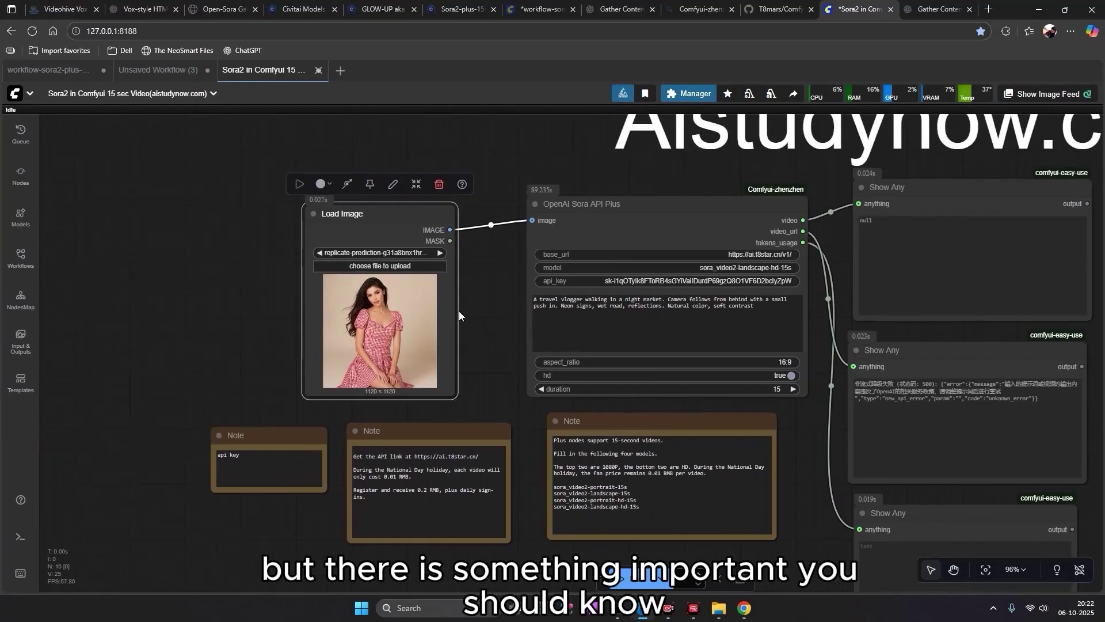
scroll(353, 282, "up", 9)
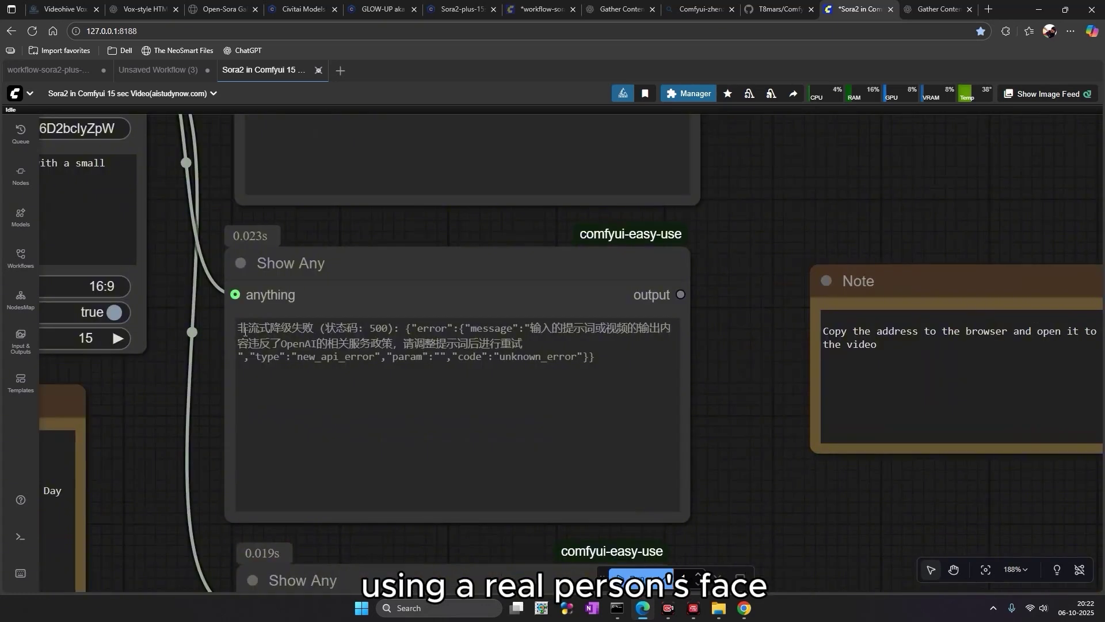
mouse_move(244, 332)
left_mouse_down()
mouse_move(596, 358)
mouse_move(242, 344)
mouse_move(252, 336)
mouse_move(238, 328)
left_mouse_up()
left_click(606, 358)
left_click(592, 362)
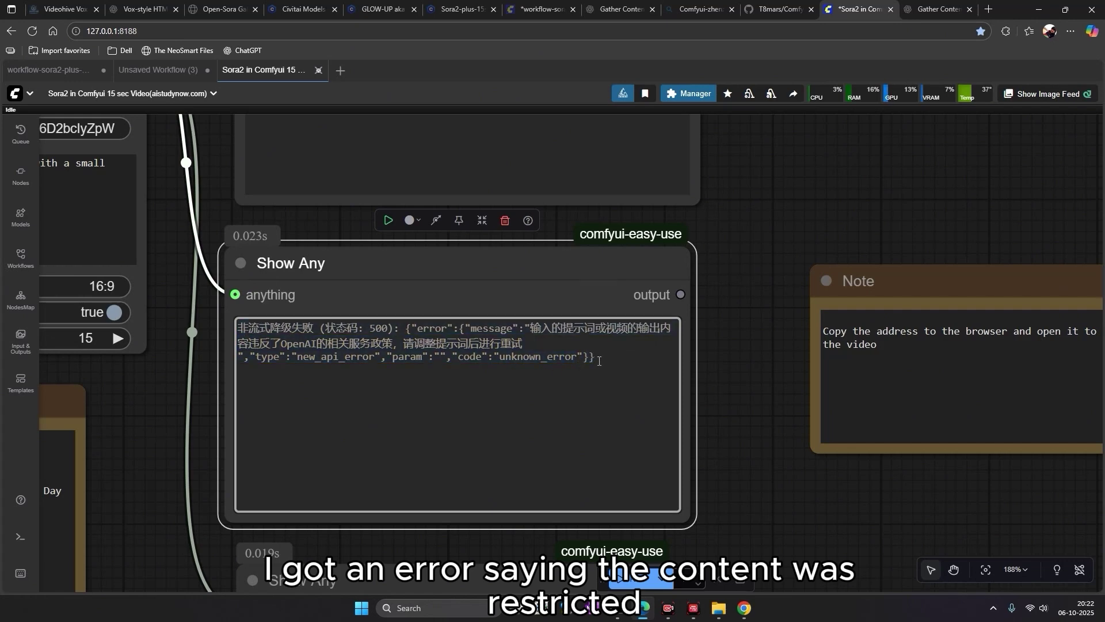
left_click_drag(599, 361, 241, 339)
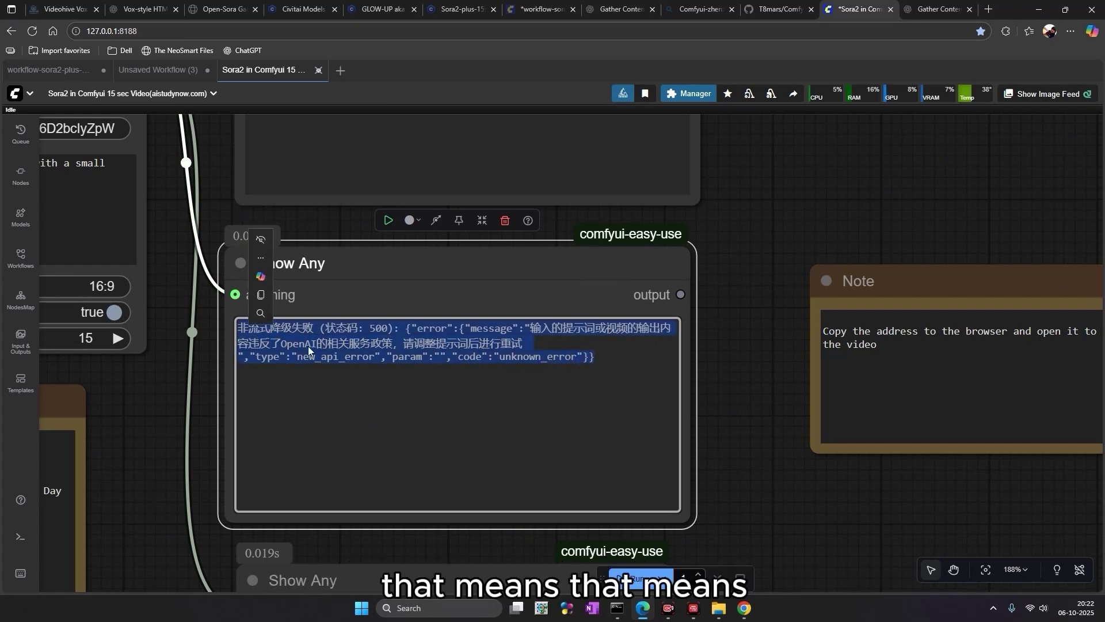
scroll(316, 347, "down", 2)
scroll(194, 378, "down", 2)
left_click_drag(193, 378, 743, 406)
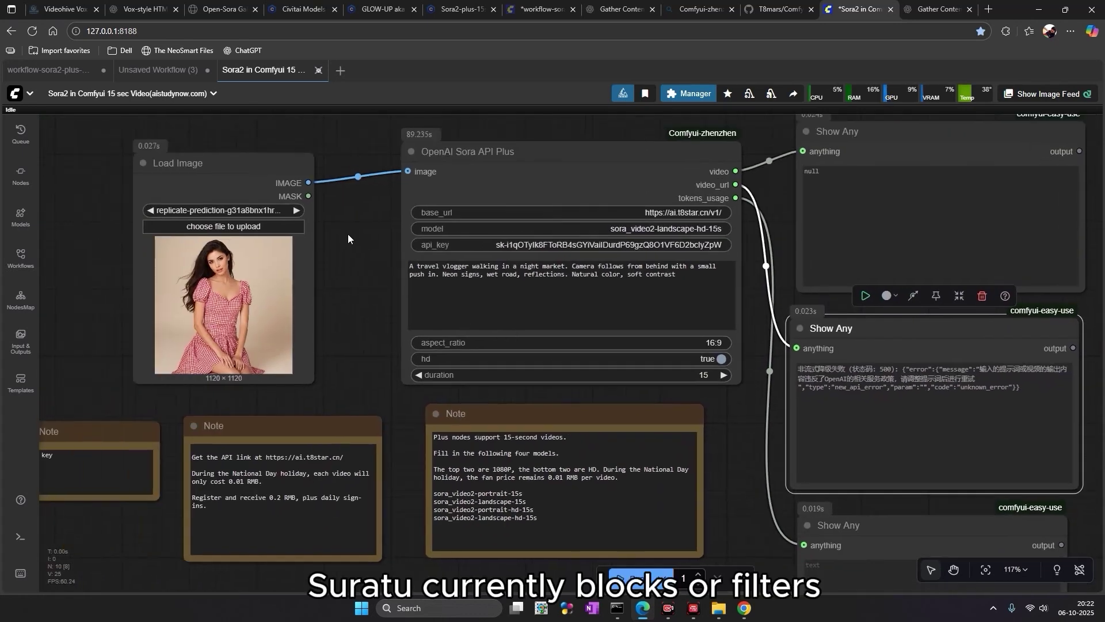
left_click_drag(290, 169, 336, 164)
scroll(264, 230, "up", 8)
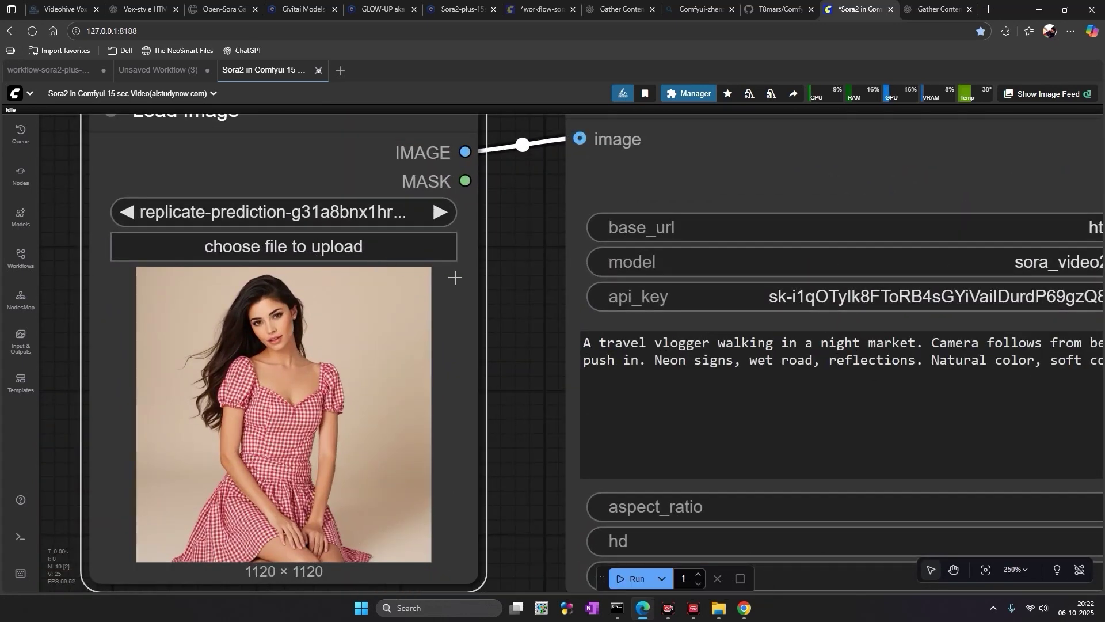
scroll(494, 286, "down", 3)
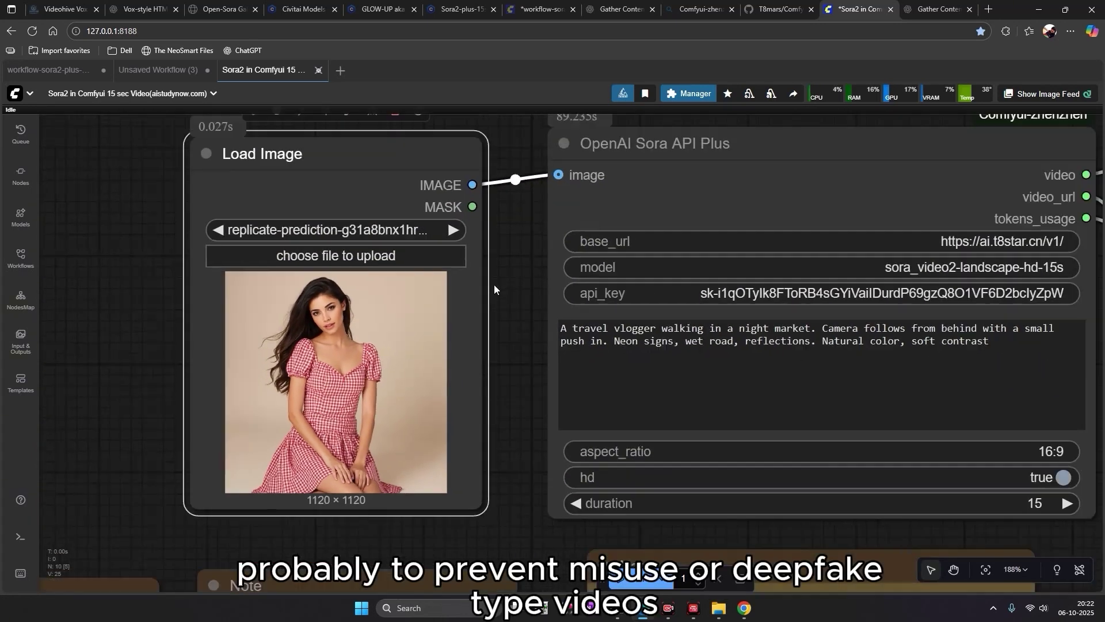
scroll(503, 283, "down", 1)
left_click_drag(503, 283, 326, 295)
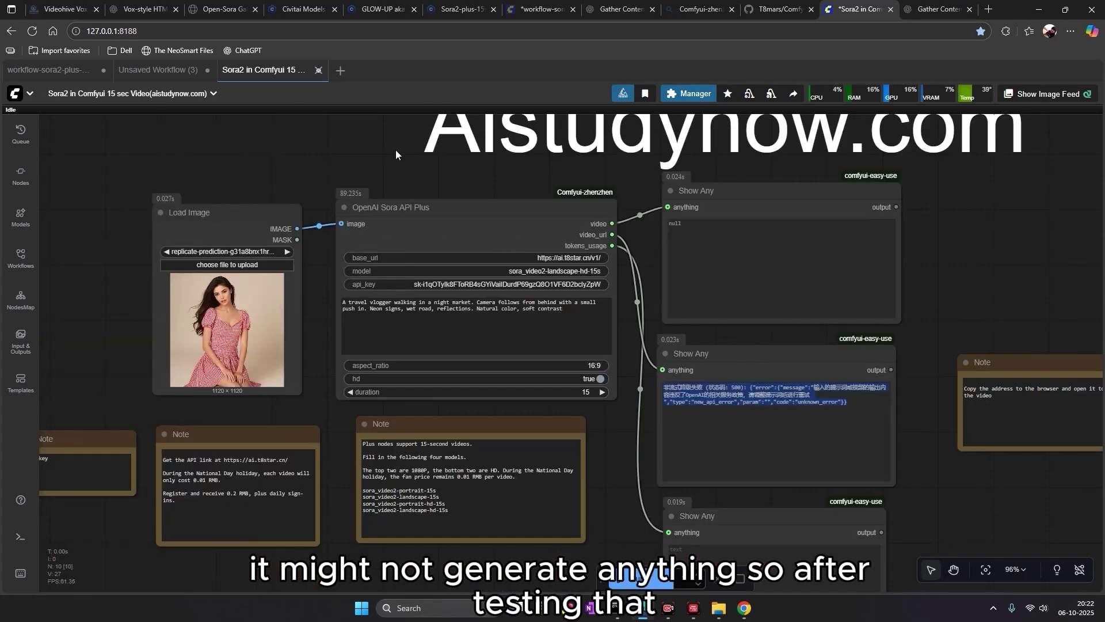
scroll(395, 149, "up", 3)
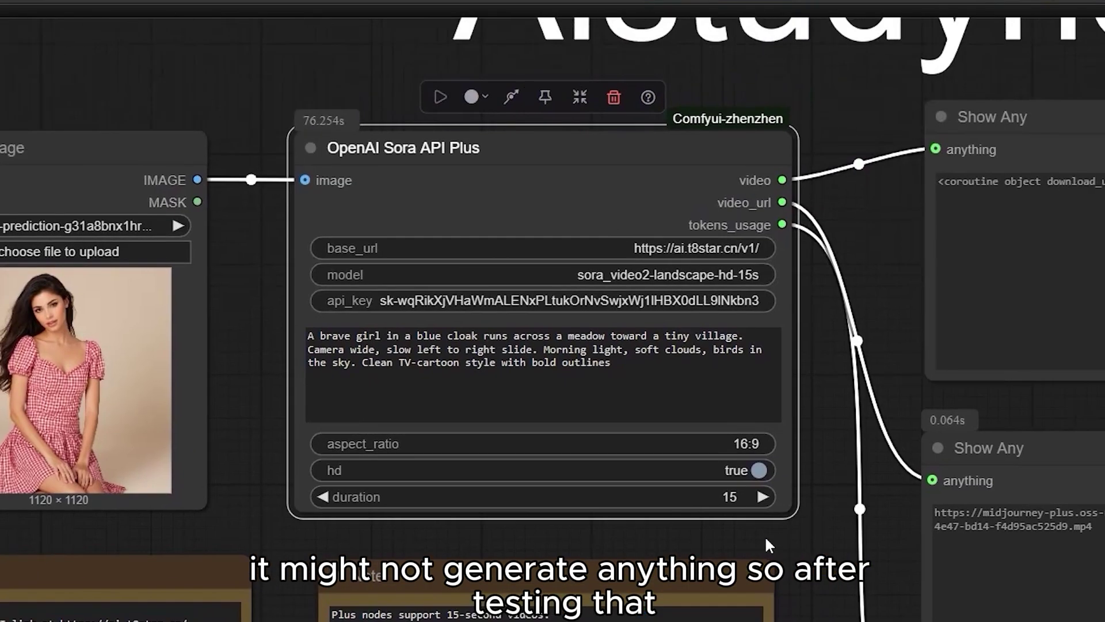
Bypass the Load Image node with Ctrl+B.
scroll(845, 558, "down", 1)
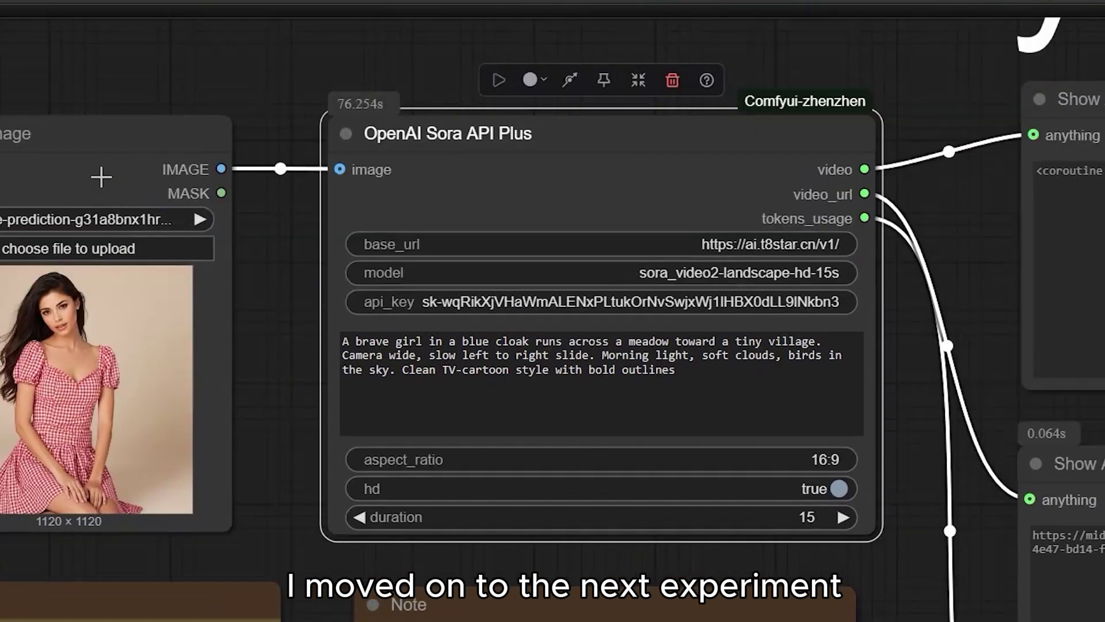
left_click(77, 153)
key("ctrl+b")
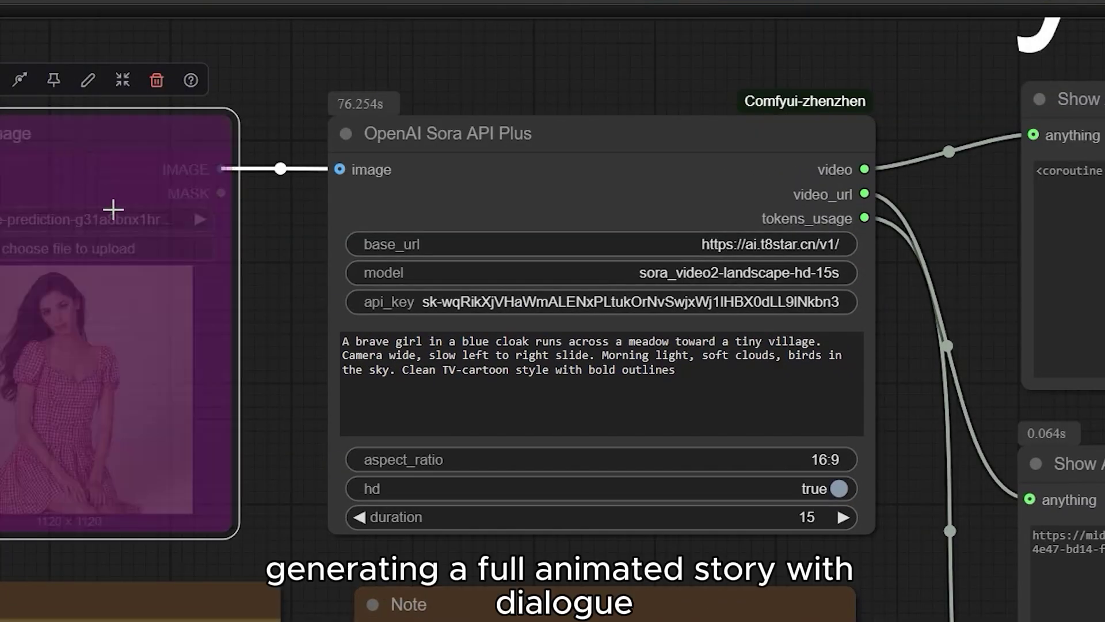
left_click_drag(302, 320, 123, 328)
scroll(206, 296, "up", 2)
Review the Sora prompt: blue-cloaked girl running toward a tiny village, clean TV-cartoon style.
left_click(182, 358)
left_click_drag(182, 359, 595, 407)
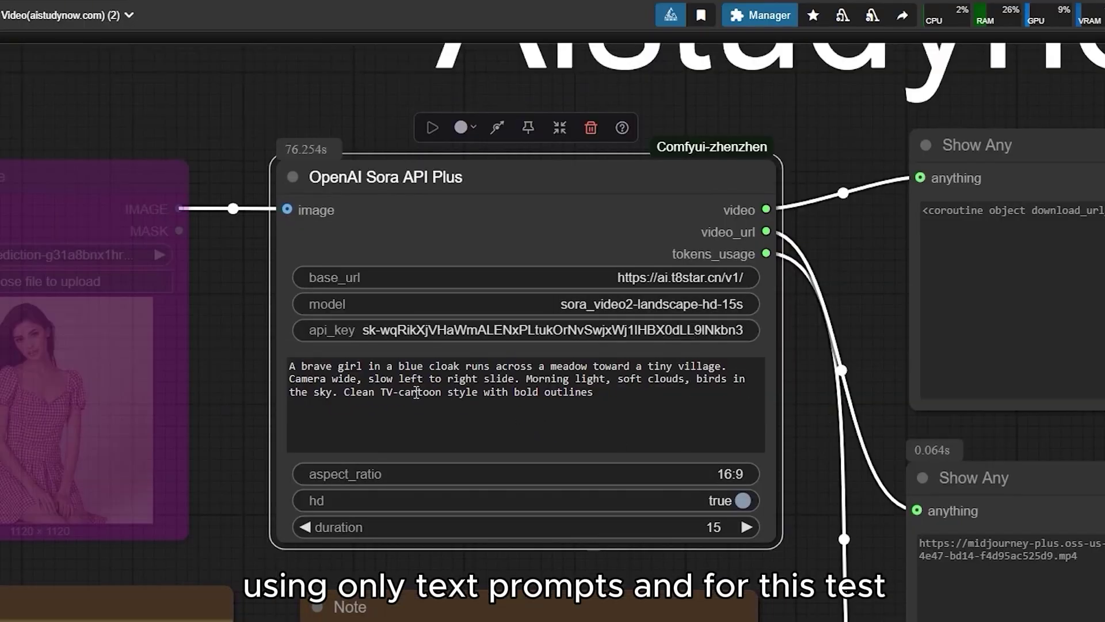
left_click(26, 204)
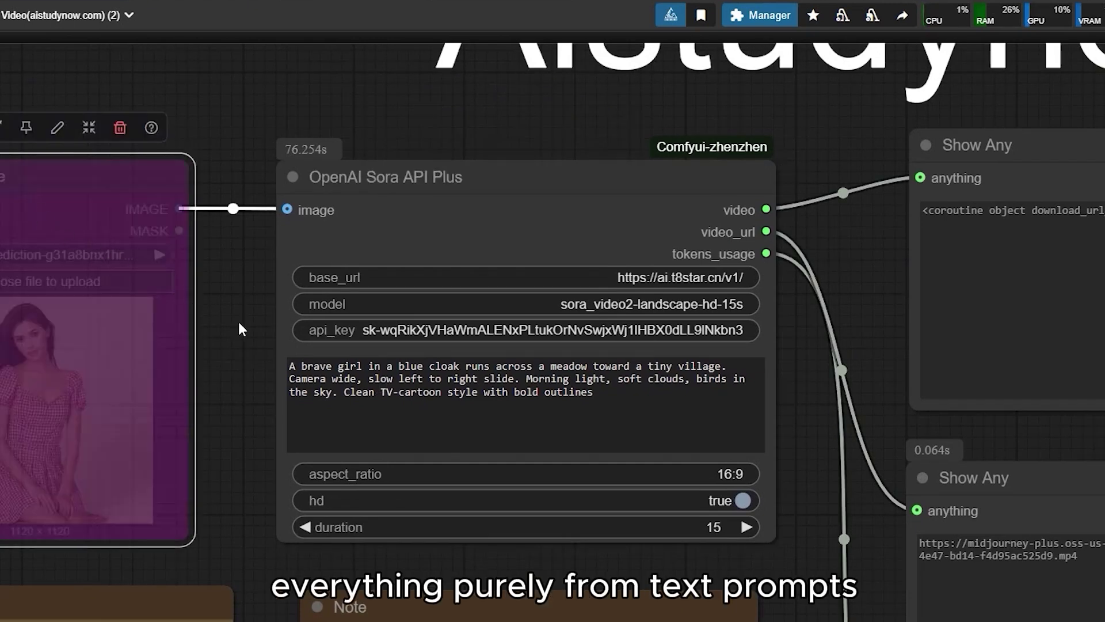
scroll(240, 325, "down", 2)
left_click_drag(285, 283, 138, 339)
scroll(195, 333, "up", 1)
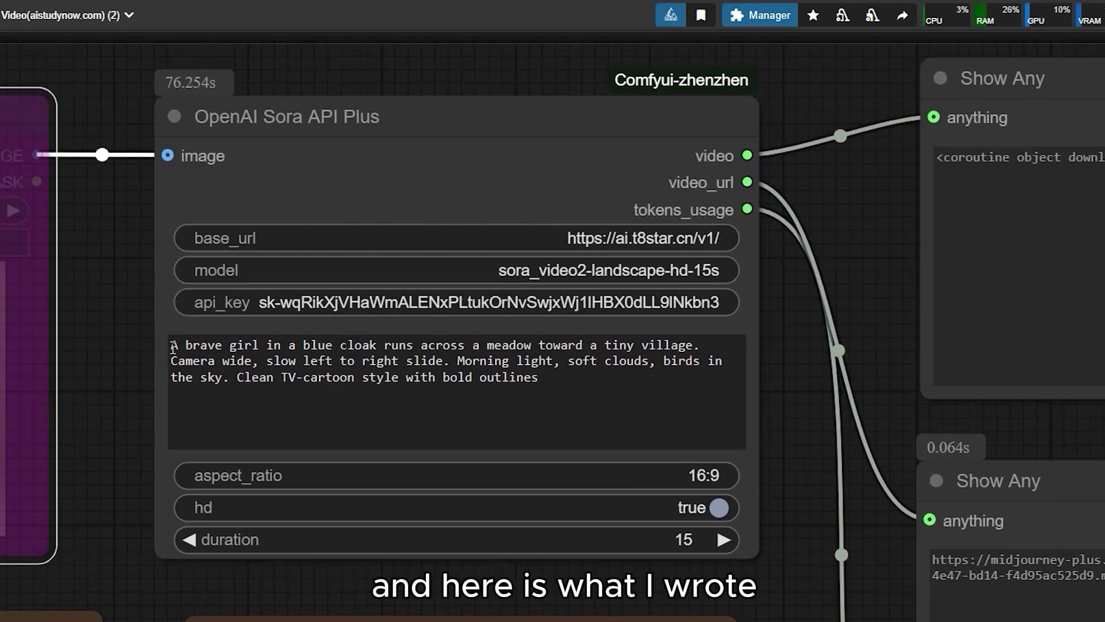
left_click_drag(173, 347, 633, 347)
left_click(670, 347)
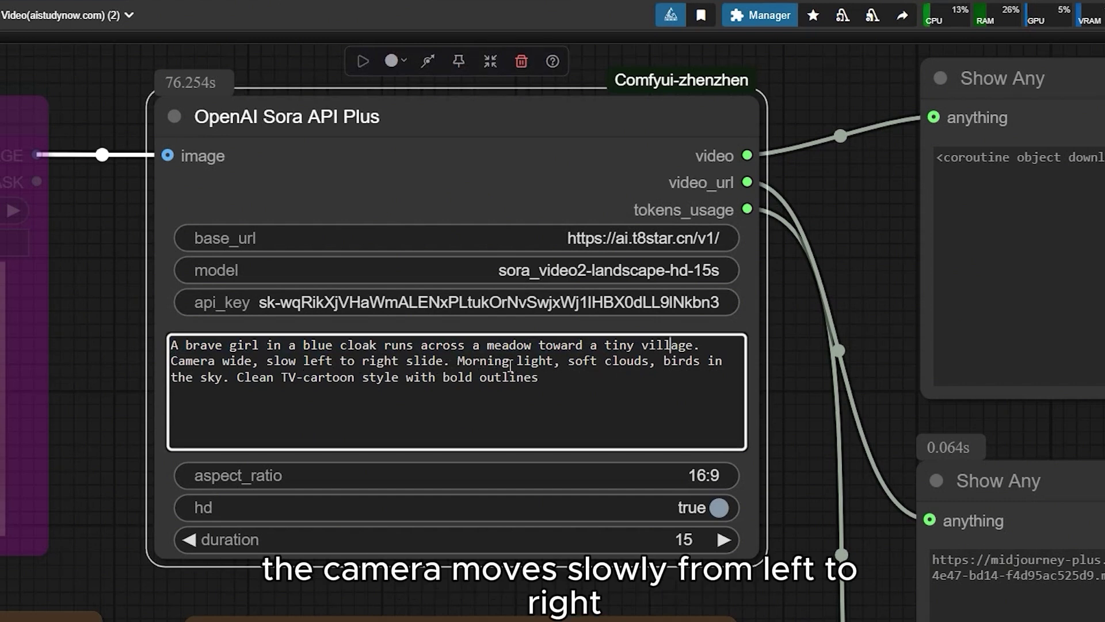
Pan the node graph up and left toward the Sora node.
left_click_drag(850, 442, 775, 407)
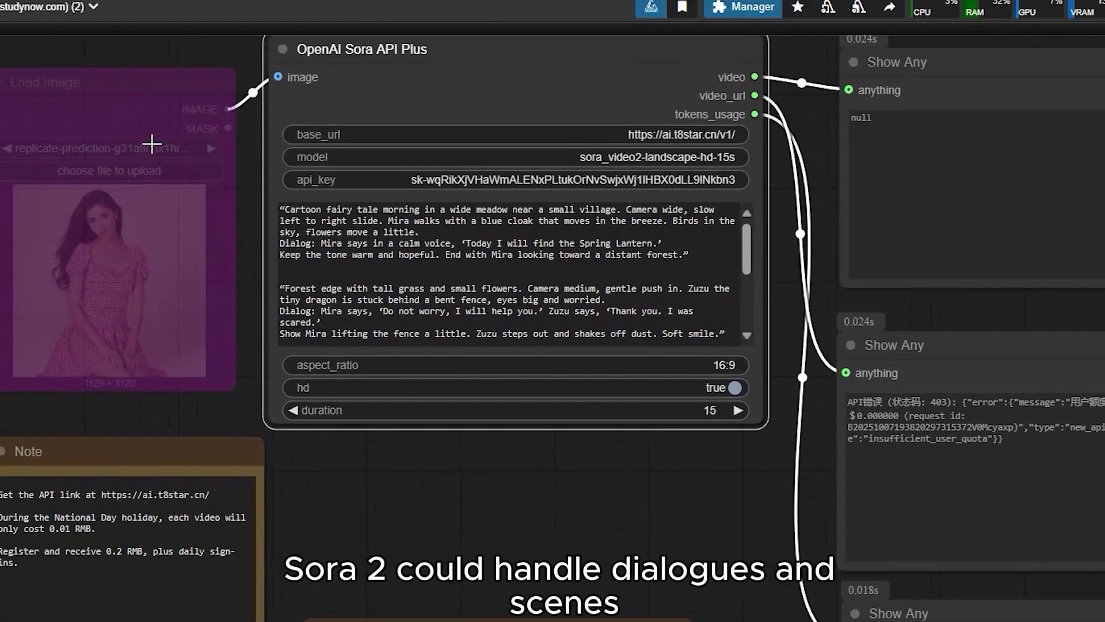
Resize the Sora node taller so all four Mira-and-Zuzu scenes with dialogue are readable.
left_click_drag(152, 143, 98, 72)
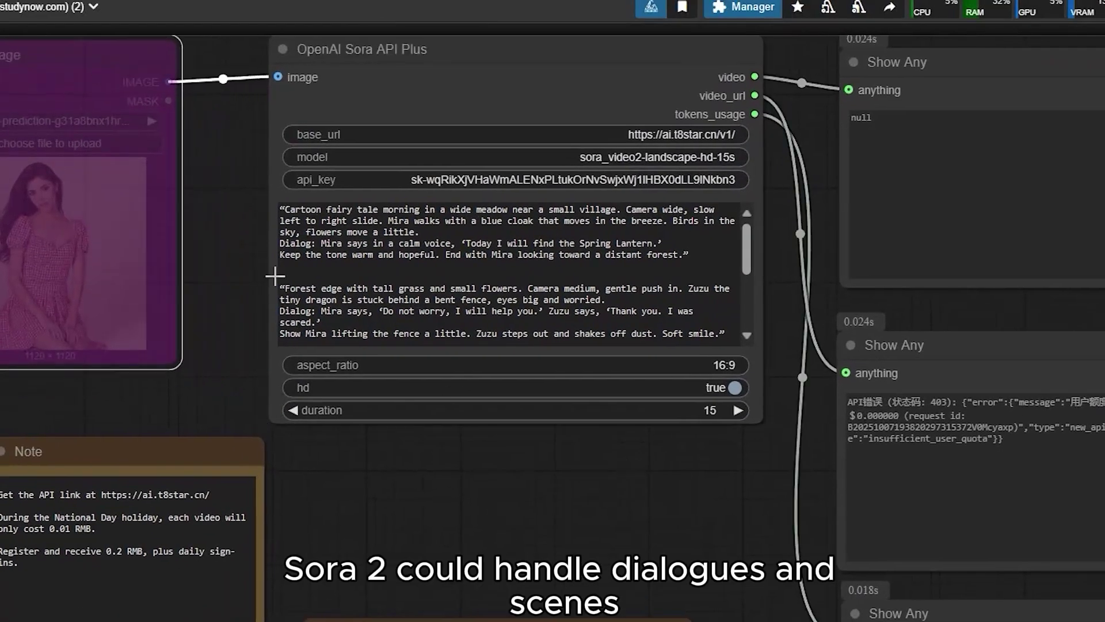
scroll(253, 276, "up", 3)
left_click_drag(323, 228, 509, 234)
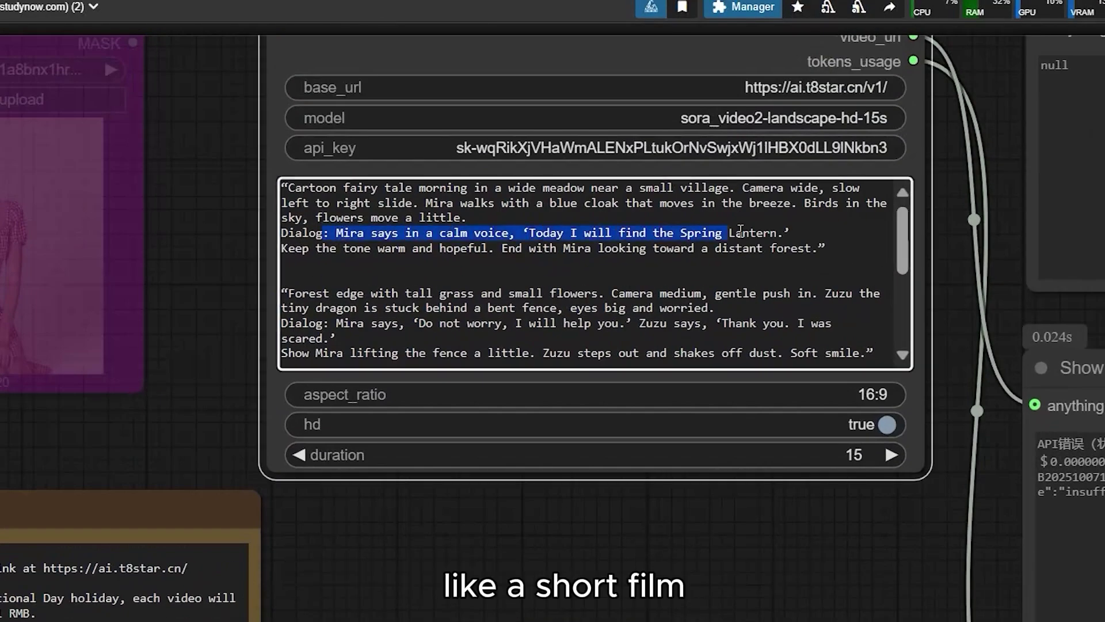
left_click(799, 237)
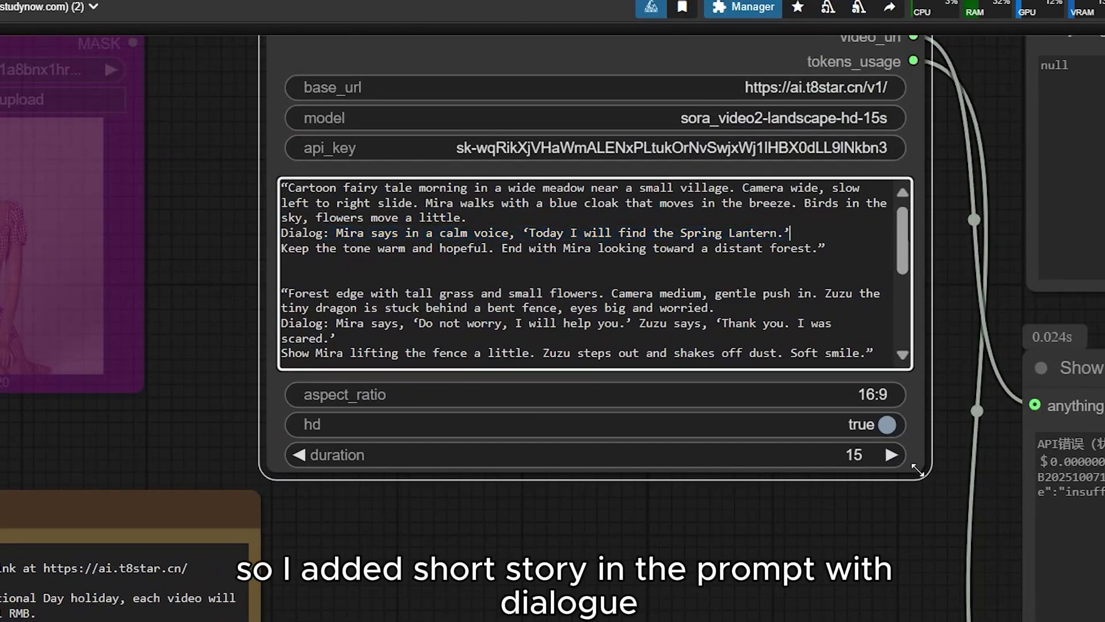
left_click_drag(918, 470, 921, 616)
scroll(702, 403, "down", 1)
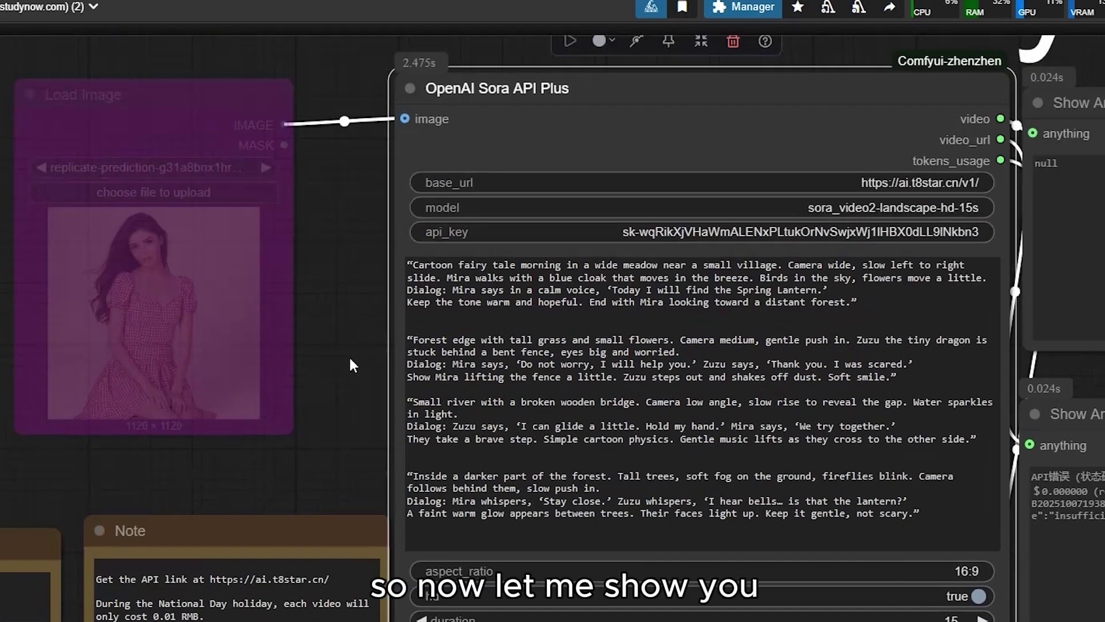
left_click_drag(353, 365, 207, 348)
scroll(281, 306, "up", 3)
left_click_drag(256, 267, 285, 269)
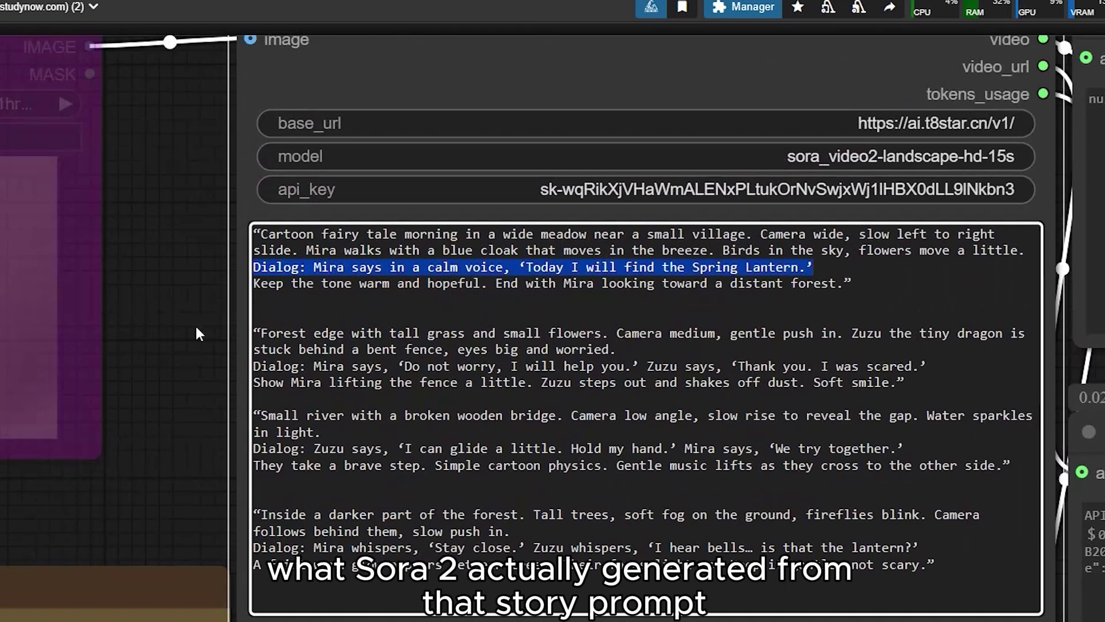
scroll(156, 343, "down", 3)
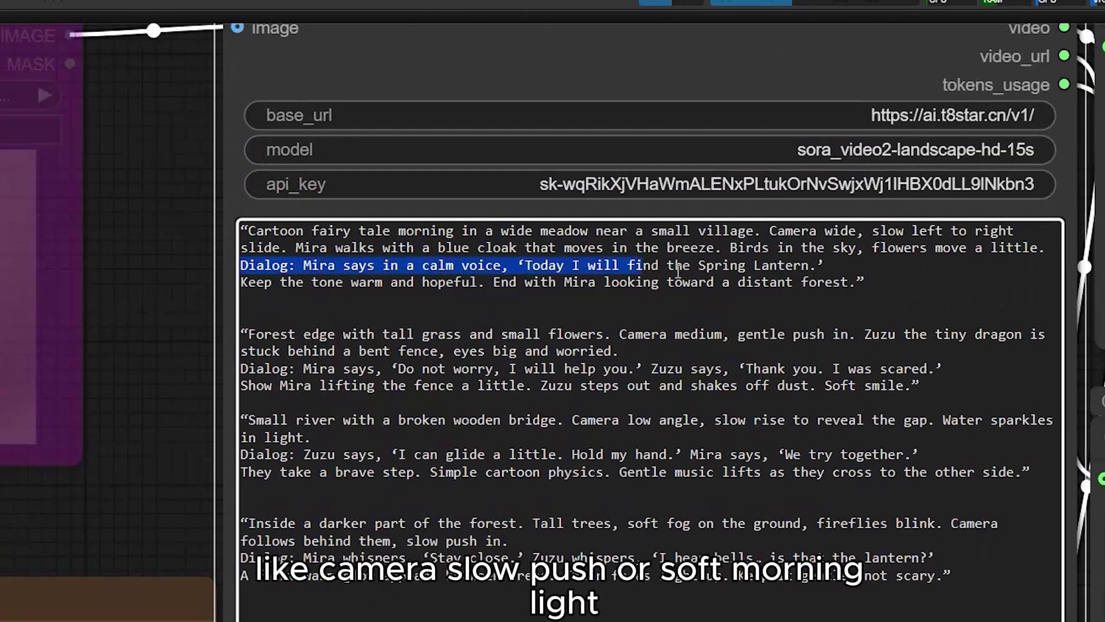
Drag the OpenAI Sora API Plus node a little to the left.
scroll(138, 344, "down", 4)
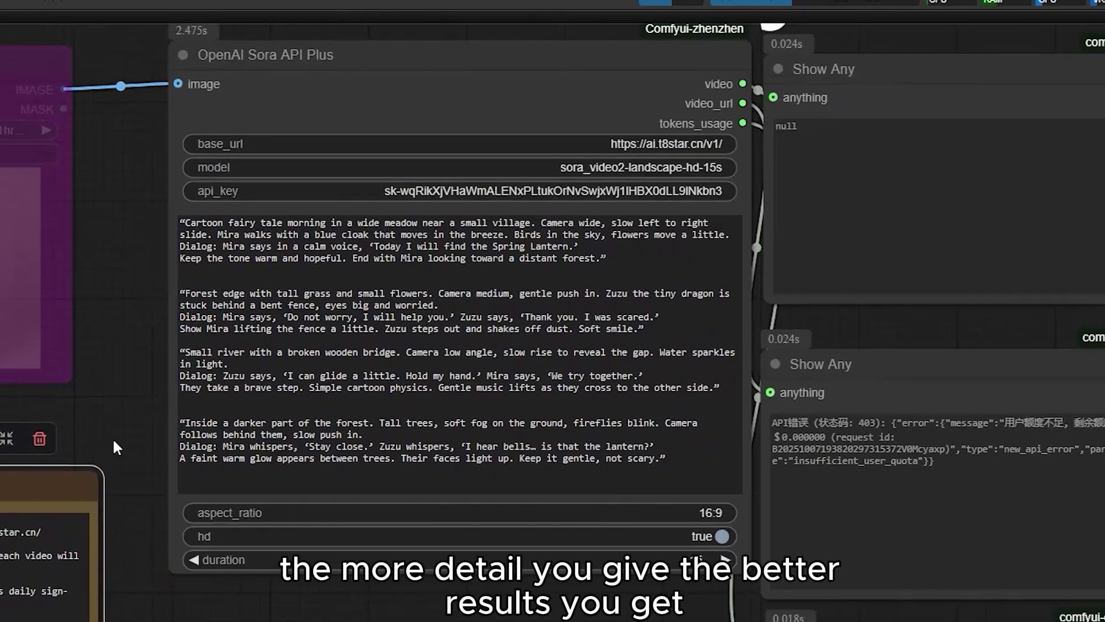
left_click_drag(127, 400, 35, 391)
left_click_drag(359, 53, 325, 54)
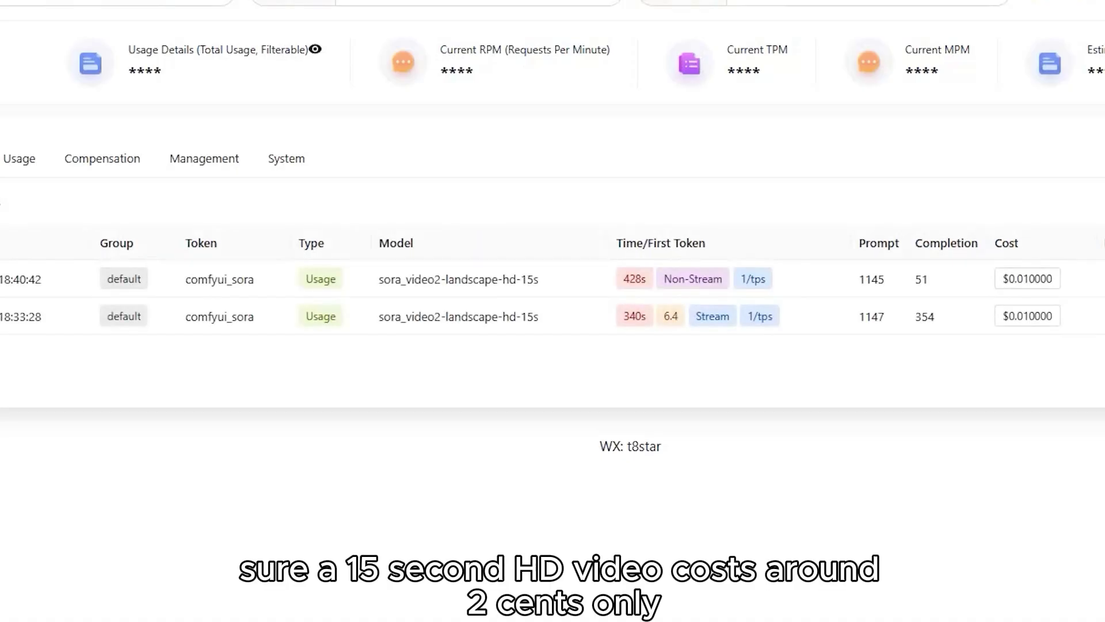